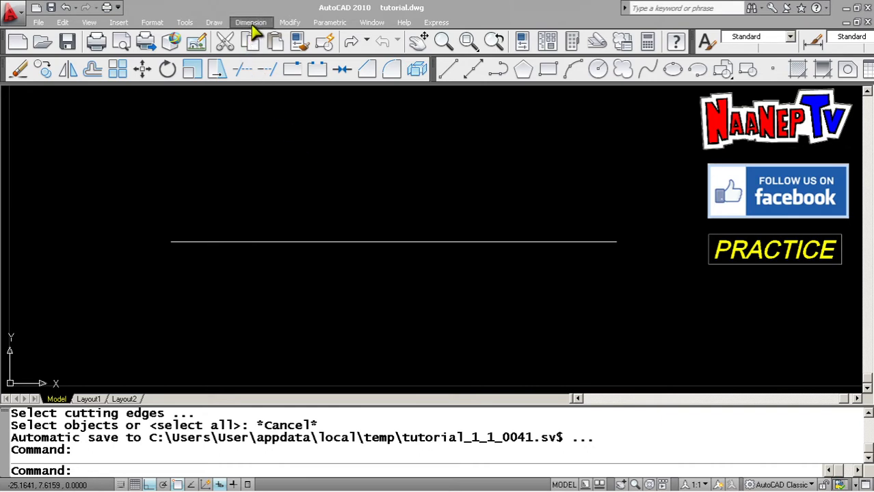
click(290, 22)
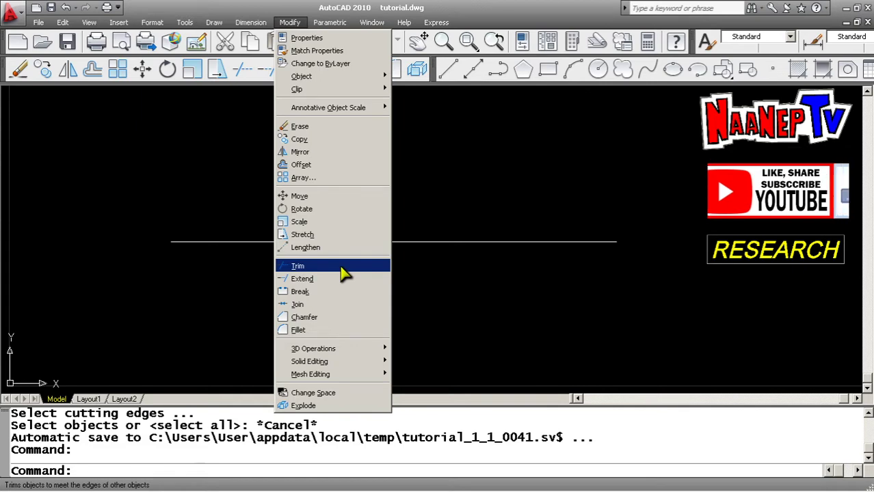
click(520, 277)
click(513, 270)
click(504, 262)
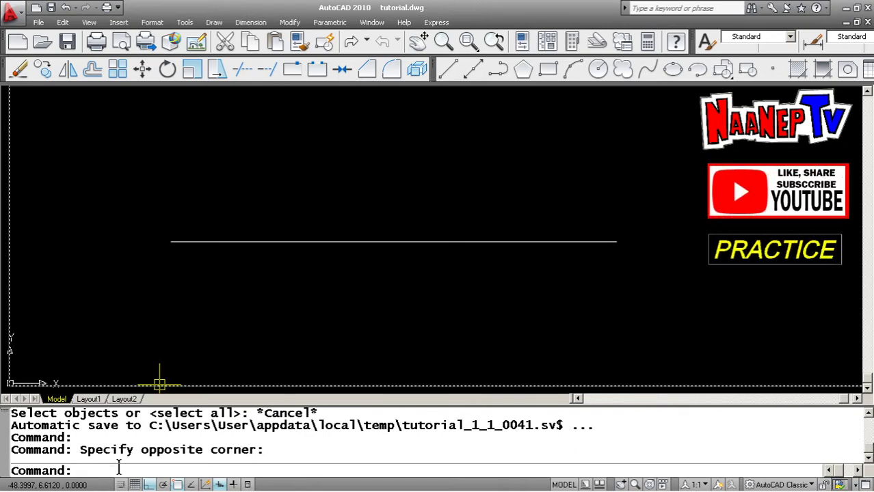
text(TRIM)
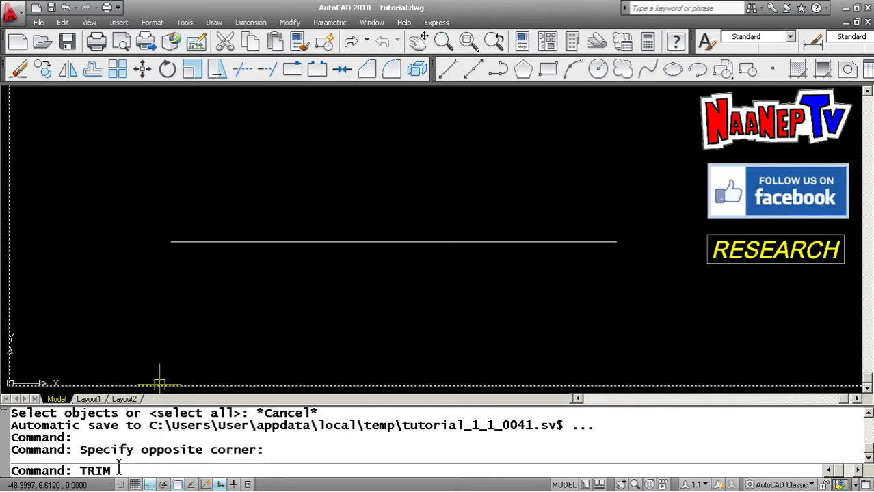
key(Return)
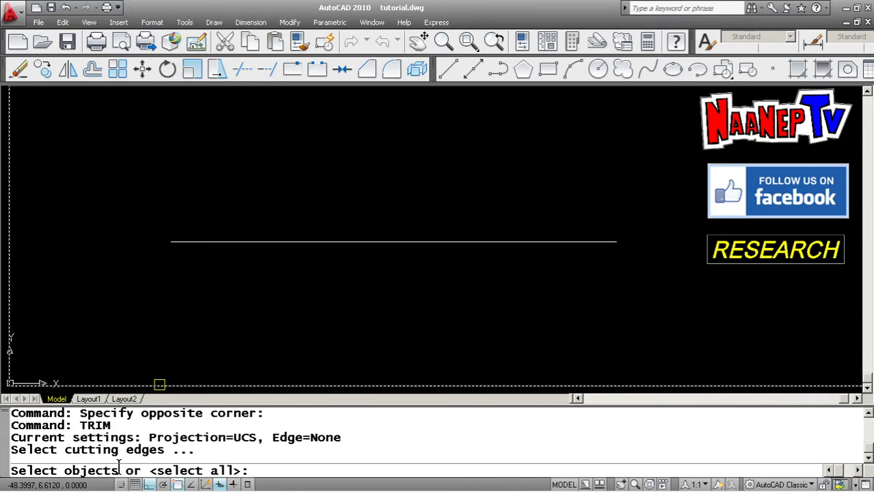
key(Escape)
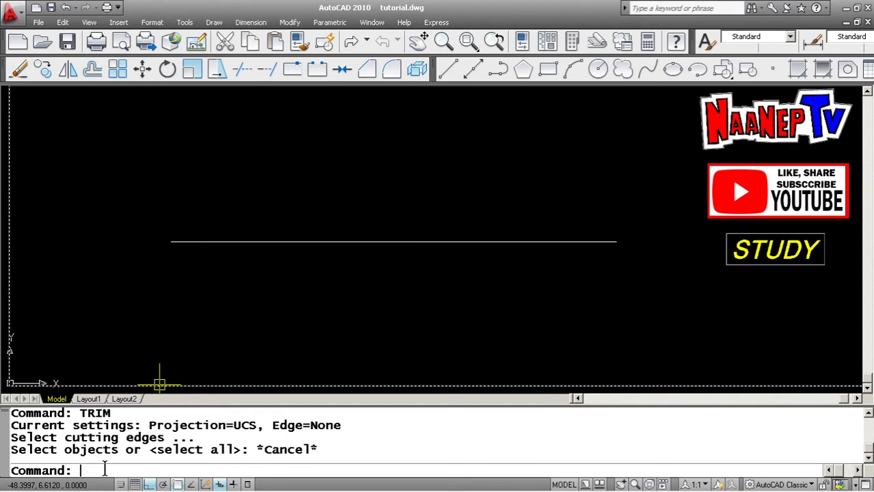
text(TR)
key(Return)
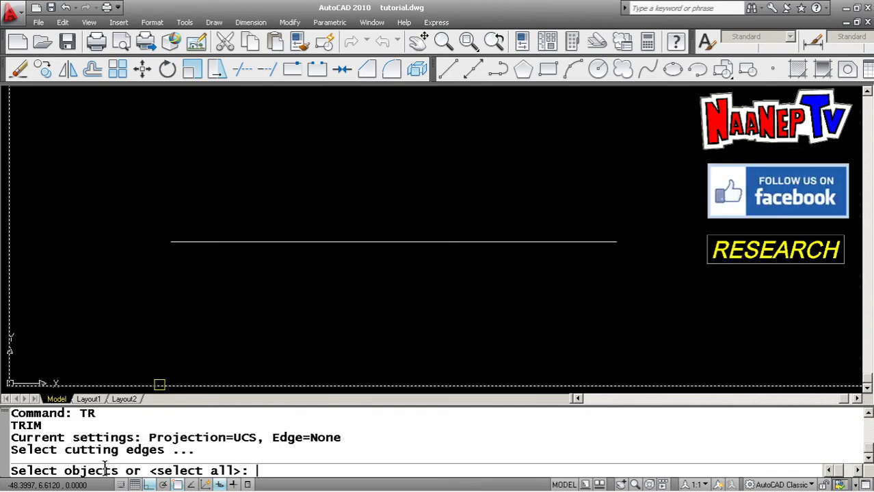
click(181, 316)
key(Escape)
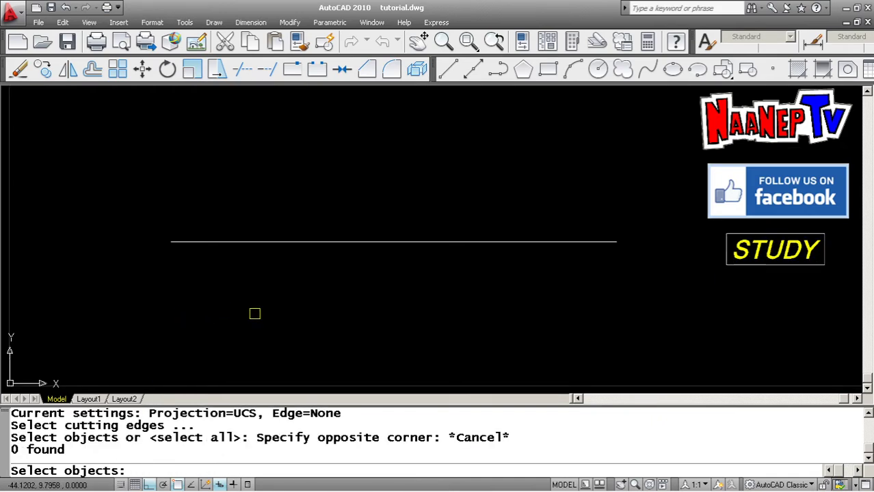
key(Escape)
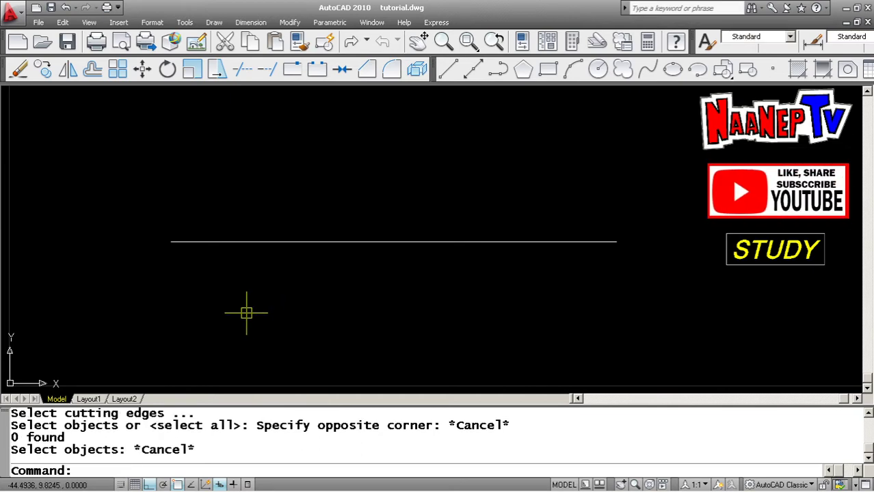
- Draw a vertical line crossing the existing horizontal line near its left end
text(L)
key(Return)
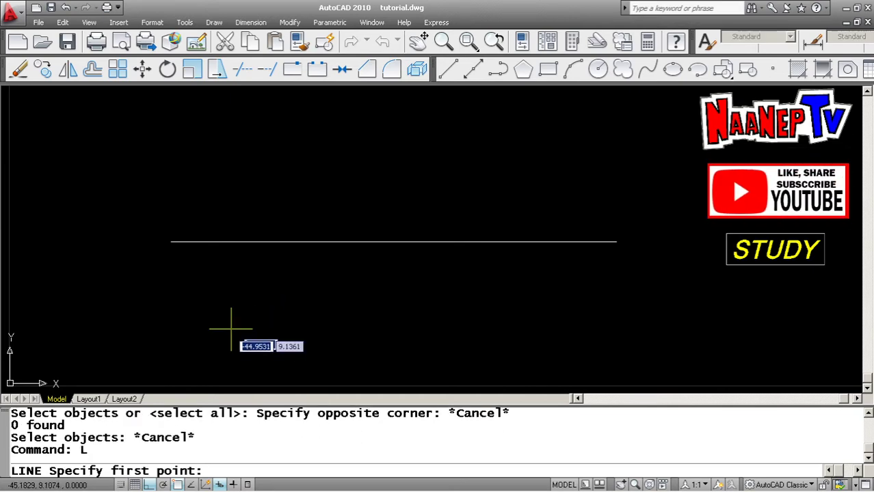
click(200, 350)
click(201, 180)
key(Escape)
key(Escape)
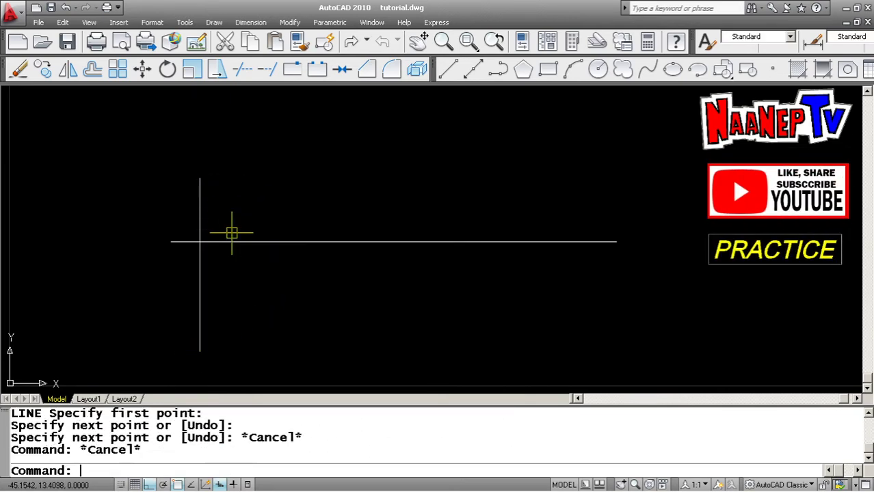
- Copy the vertical line about 0.8 units to the right to form a parallel pair
text(CP)
key(Return)
click(231, 287)
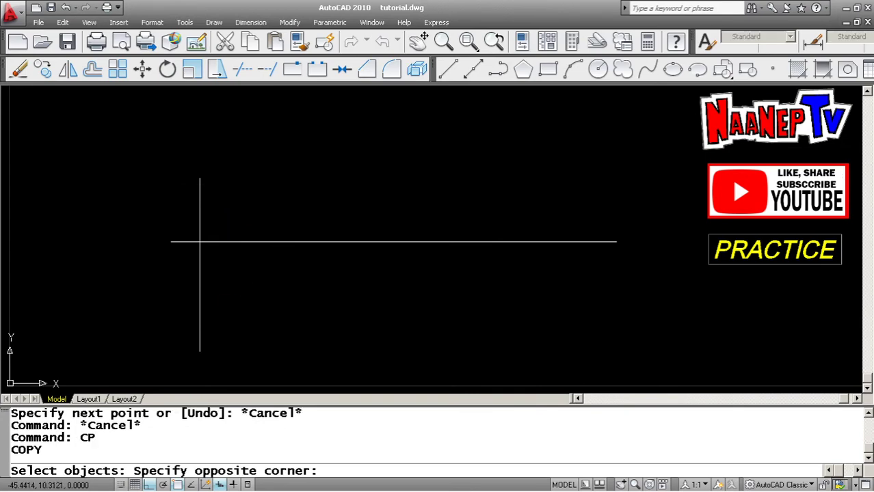
click(177, 287)
key(Return)
click(217, 287)
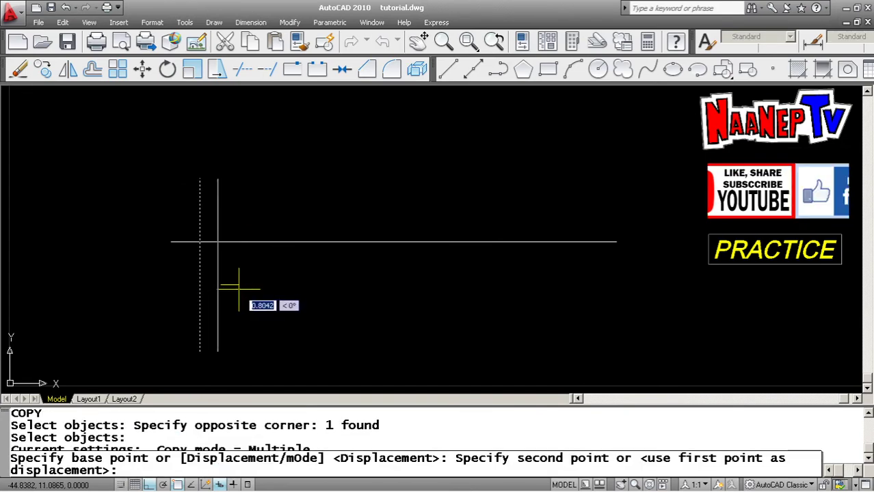
click(237, 287)
key(Escape)
key(Escape)
key(Escape)
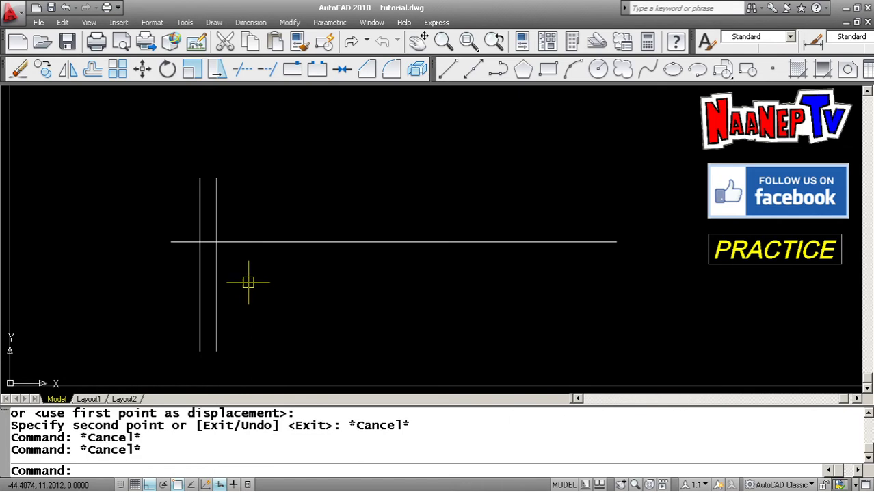
- Copy the vertical pair three times to the right along the horizontal line, with the middle copy about 11 units from the original
text(CP)
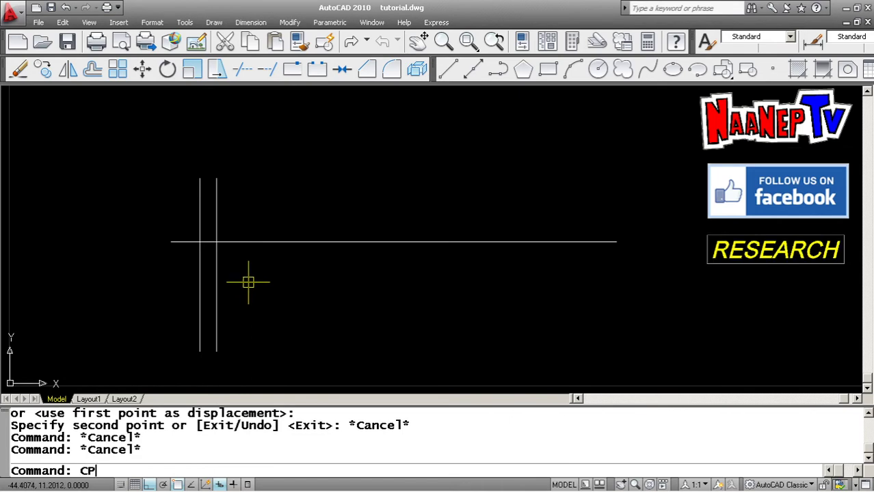
key(Return)
click(248, 230)
click(198, 179)
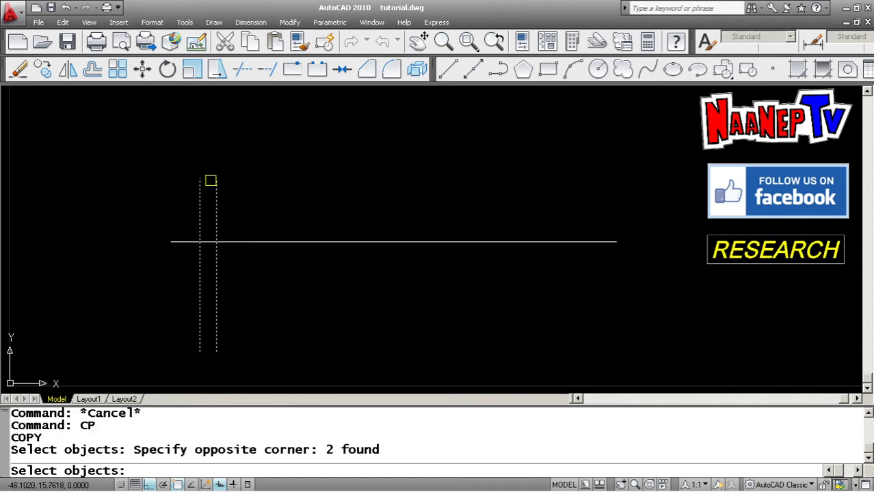
key(Return)
click(261, 183)
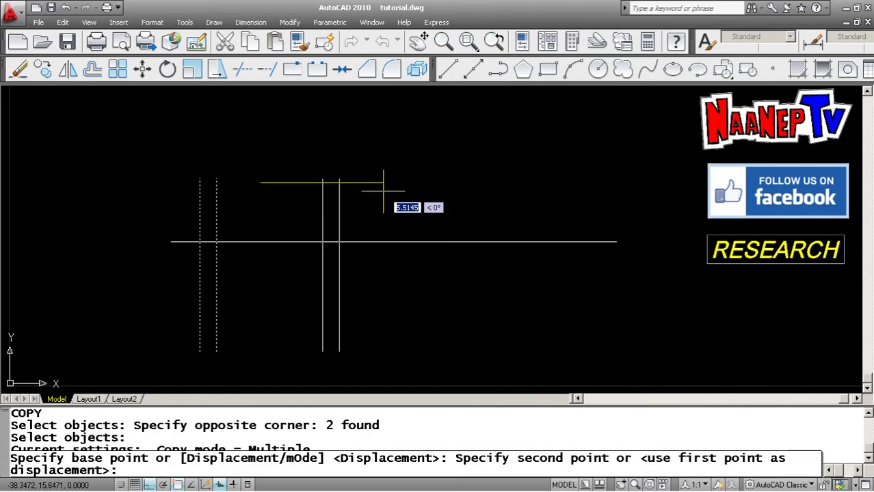
click(398, 191)
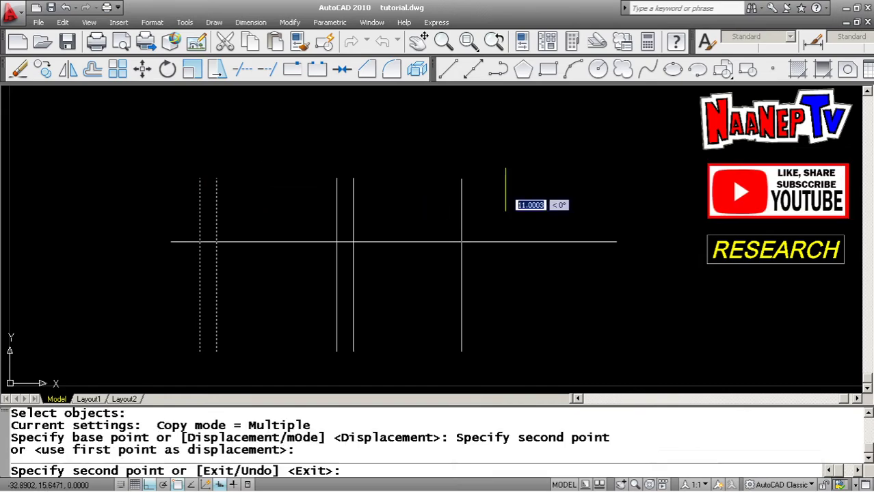
click(506, 191)
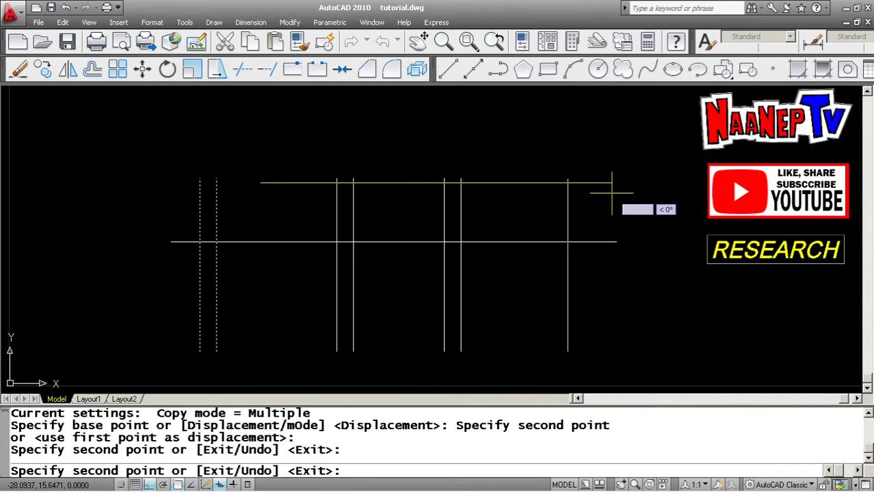
click(612, 193)
key(Escape)
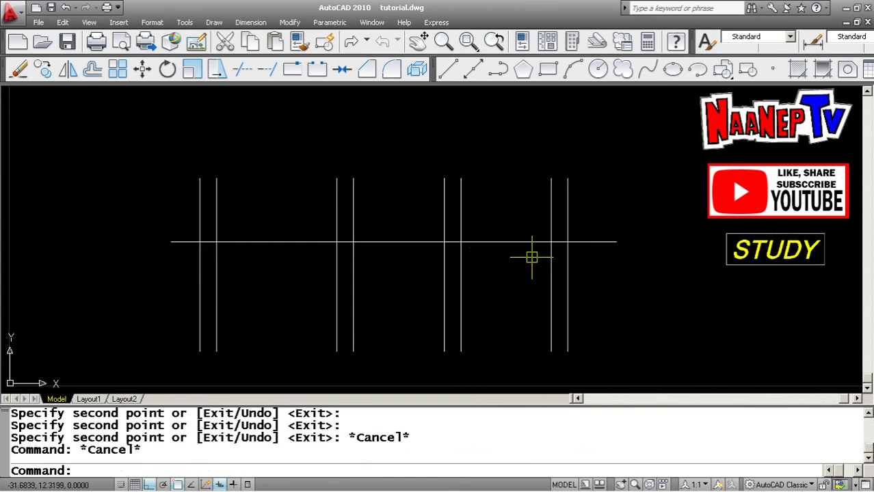
- Offset the horizontal line downward by the gap of the second vertical pair, measured with Nearest and Perpendicular snaps
text(o)
key(Return)
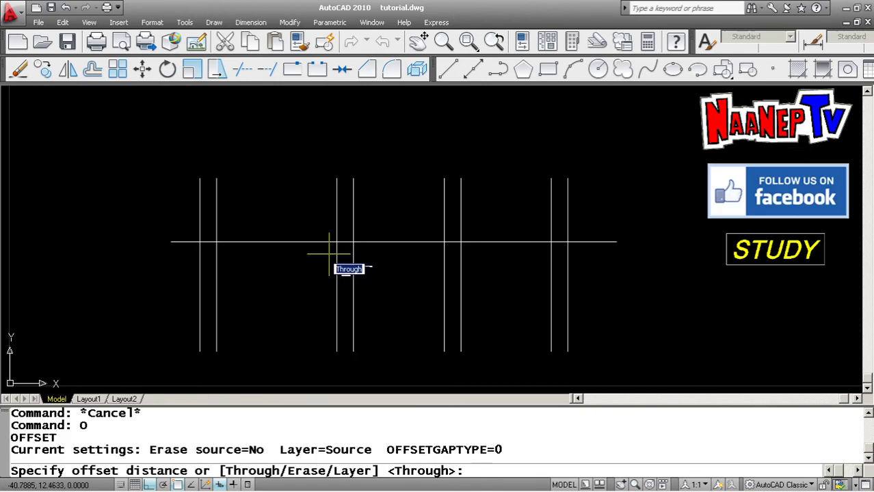
shift+right_click(283, 250)
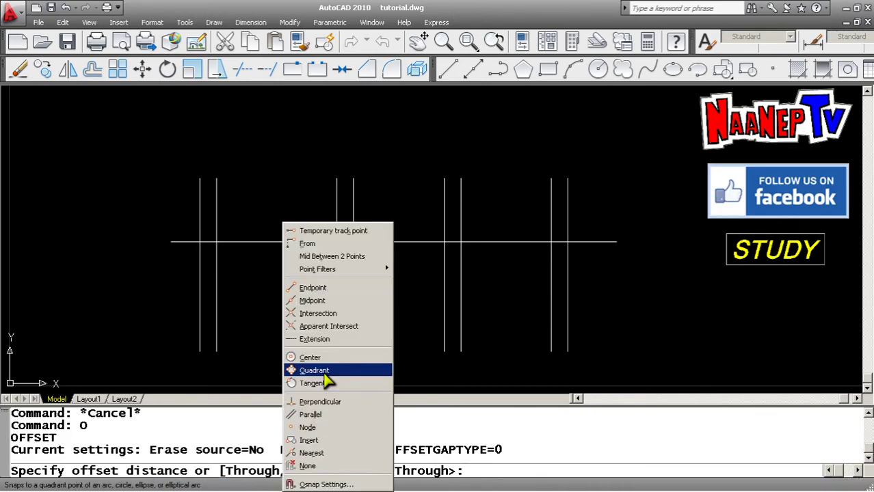
click(311, 453)
click(353, 351)
shift+right_click(350, 313)
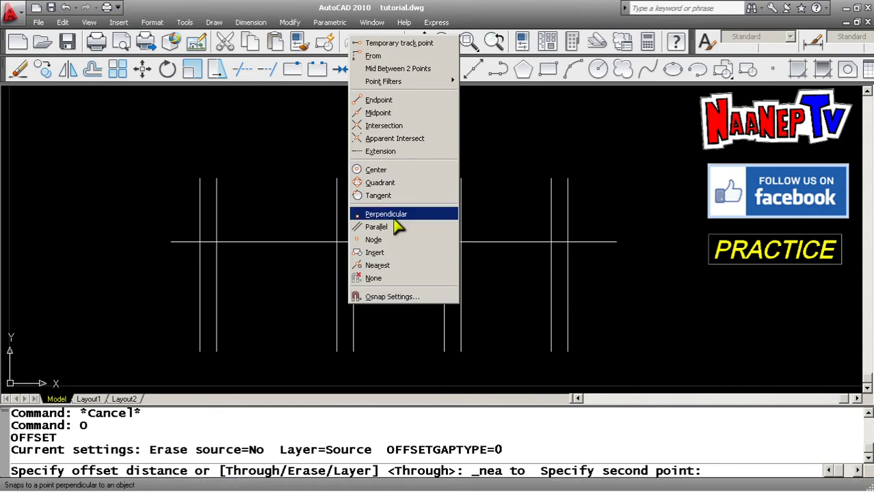
click(394, 219)
click(337, 312)
click(377, 242)
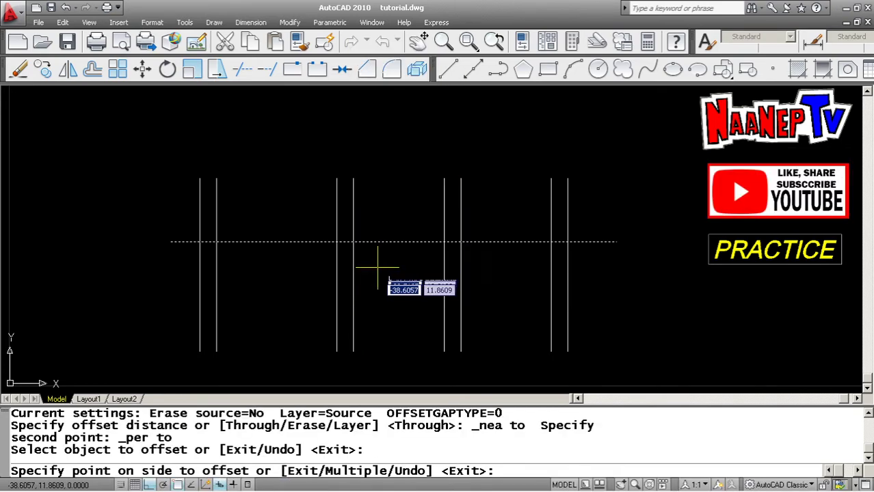
click(378, 290)
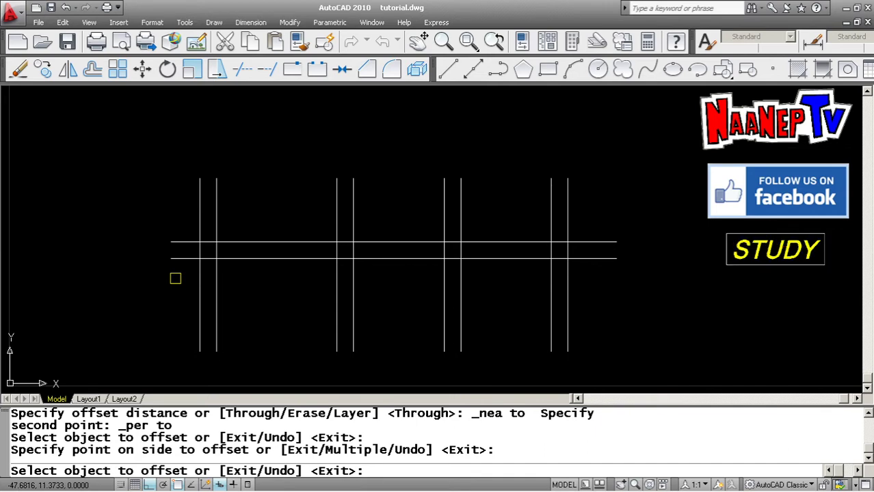
key(Escape)
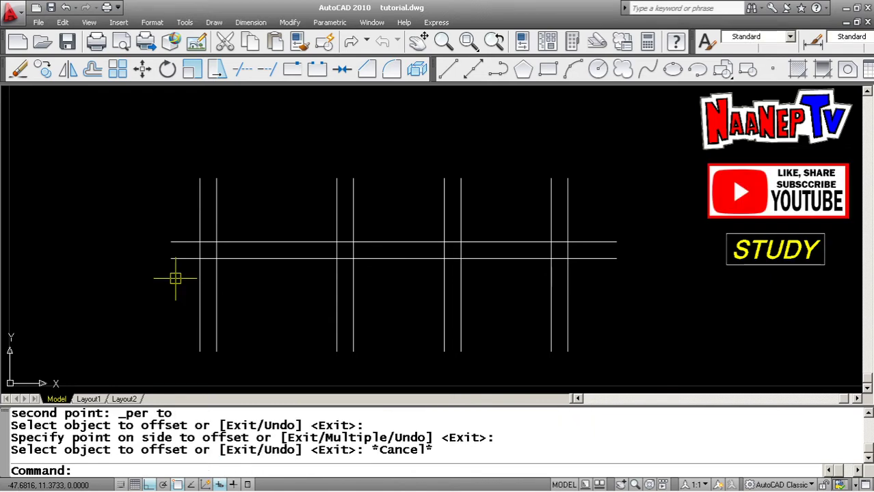
text(TR)
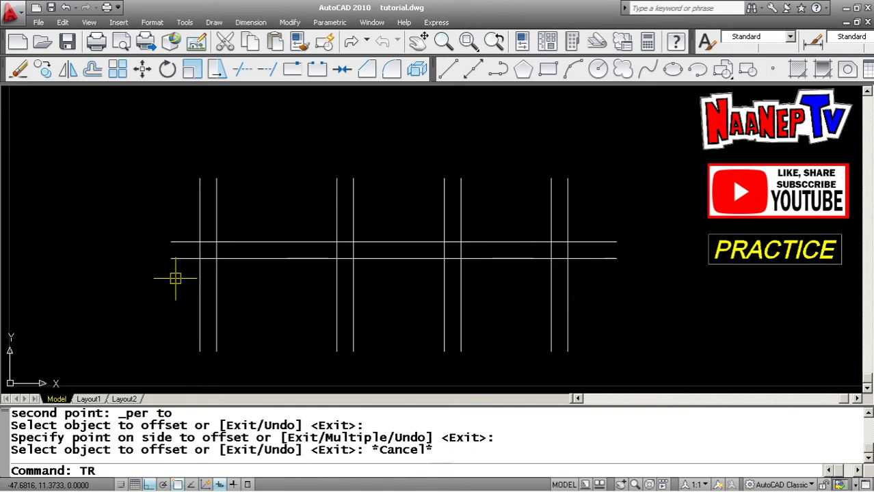
key(Return)
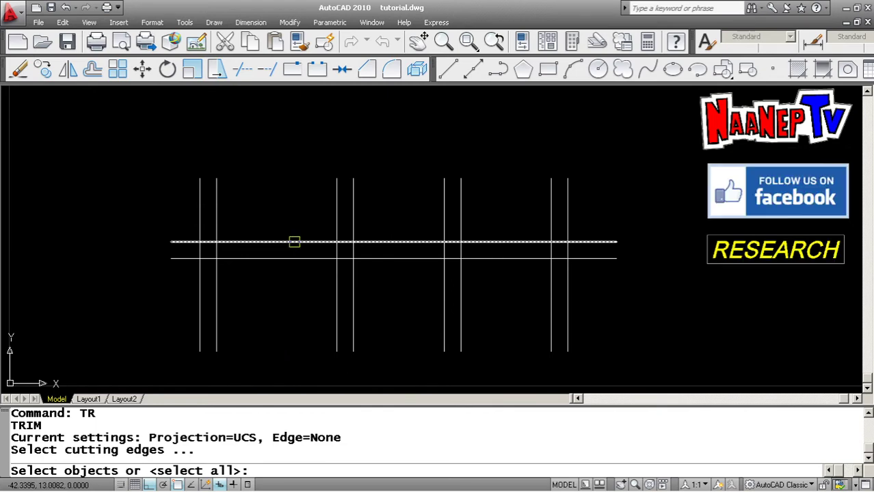
click(294, 242)
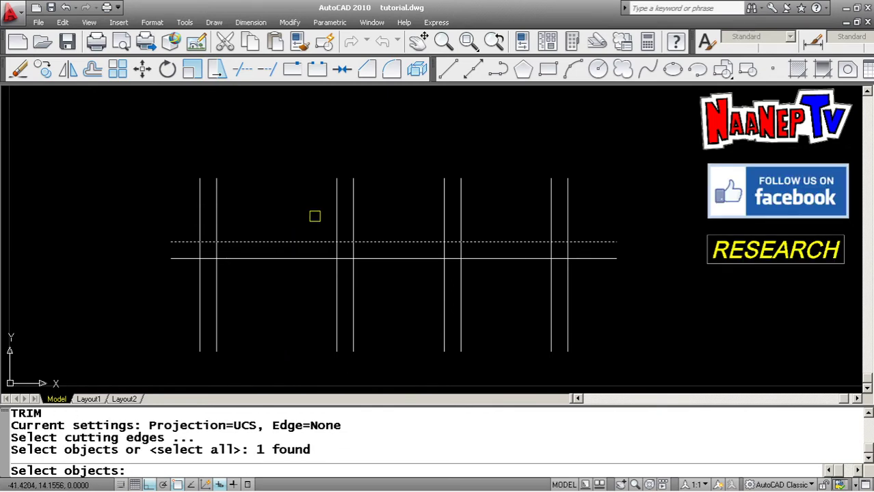
key(Return)
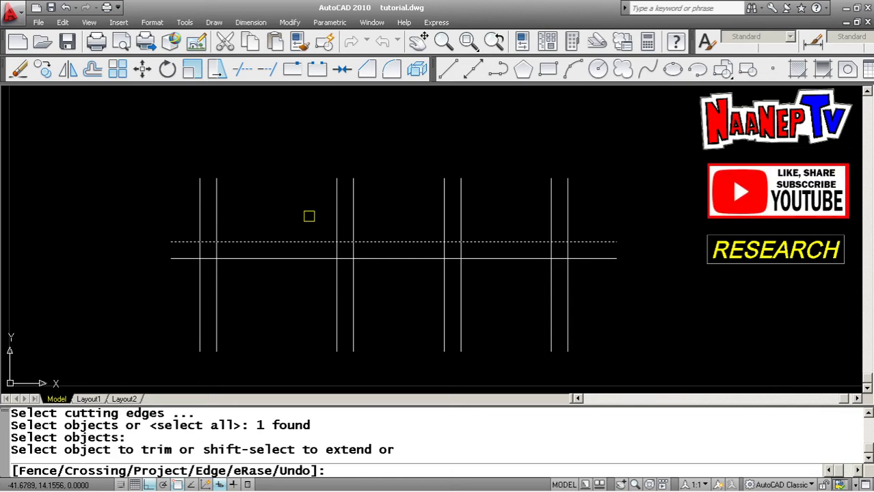
key(Escape)
key(Escape)
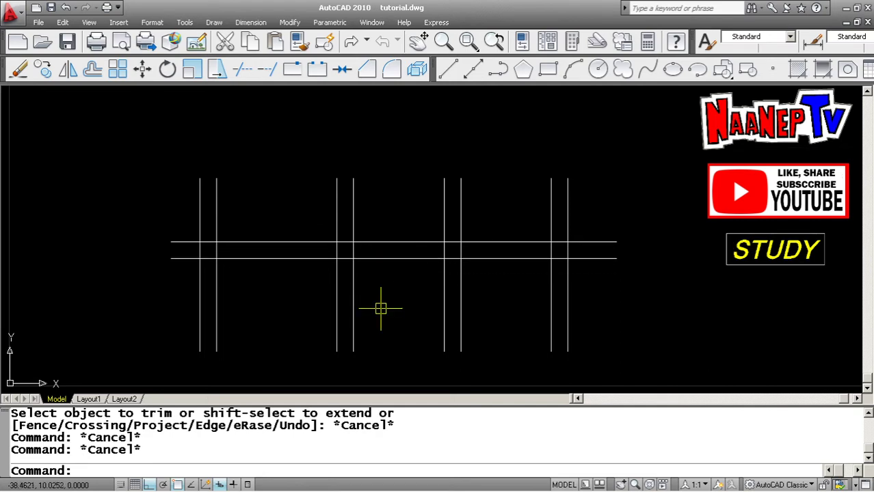
- Trim the upper portions of all eight vertical lines one by one, using the upper horizontal line as the cutting edge
text(T)
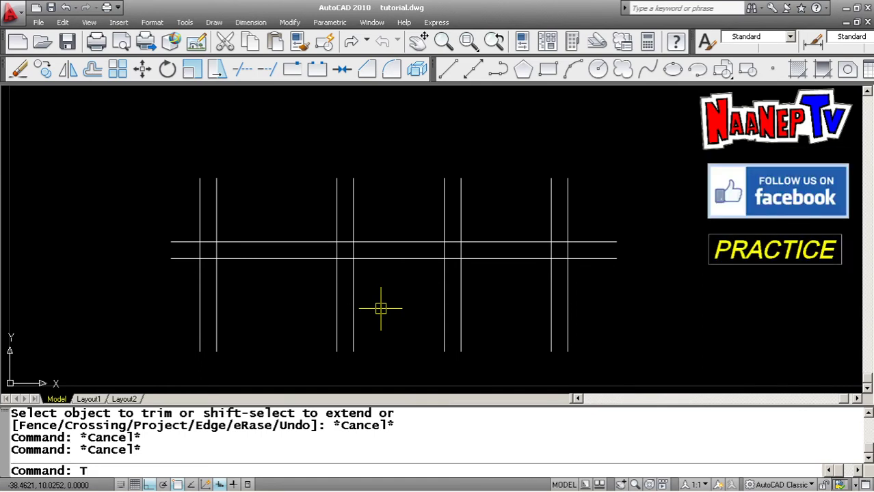
text(R)
key(Return)
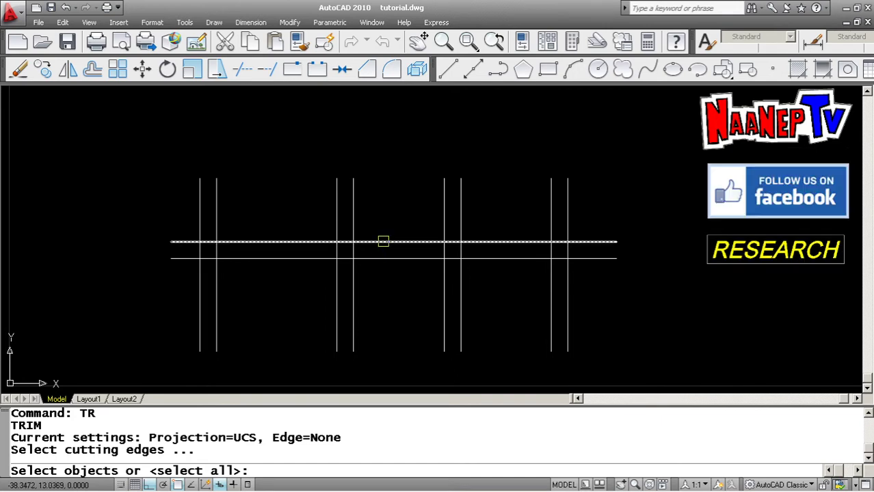
click(383, 241)
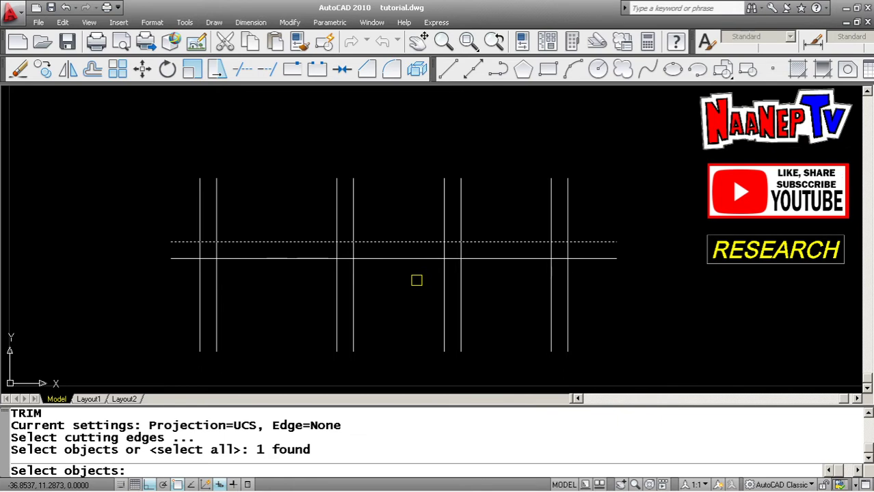
key(Return)
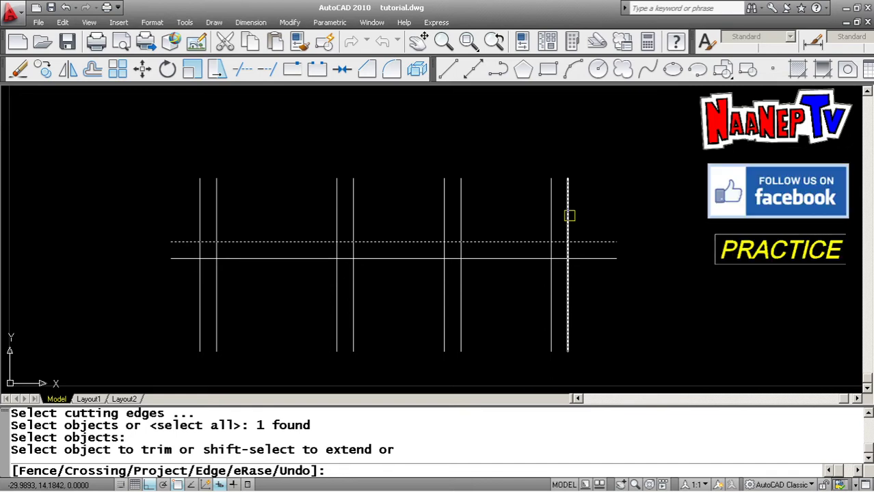
click(569, 215)
click(552, 214)
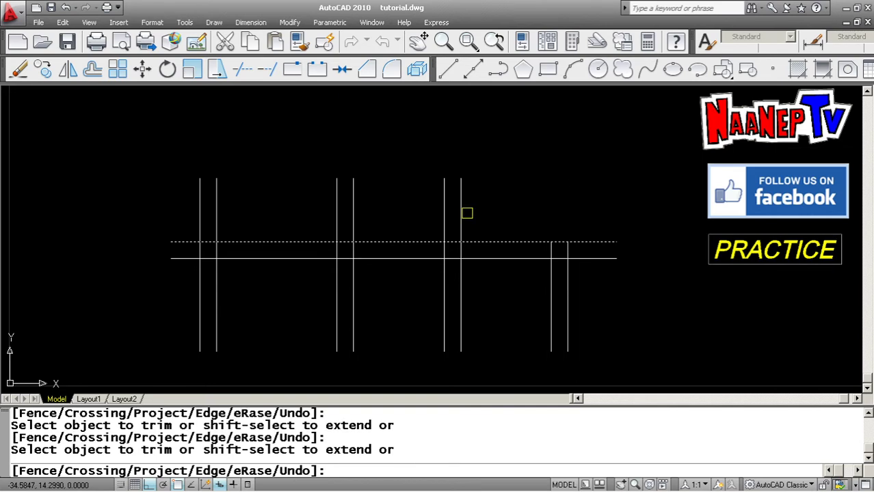
click(461, 213)
click(445, 213)
click(353, 214)
click(336, 213)
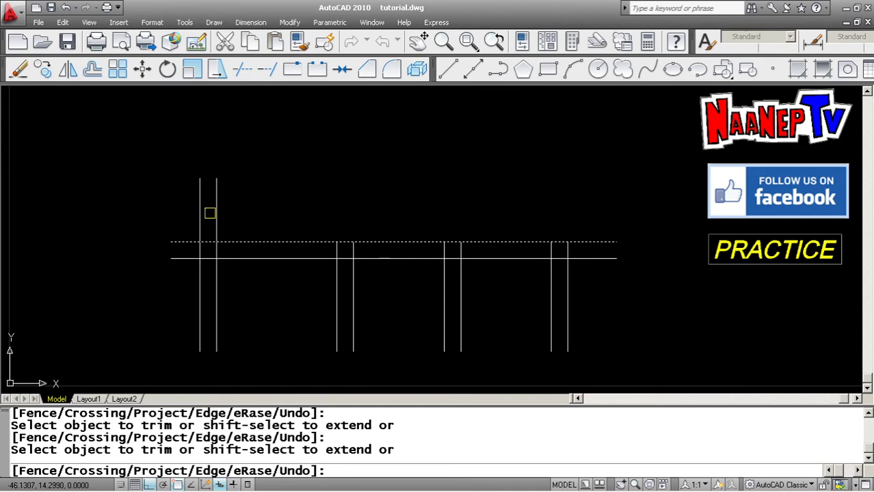
click(216, 212)
click(200, 204)
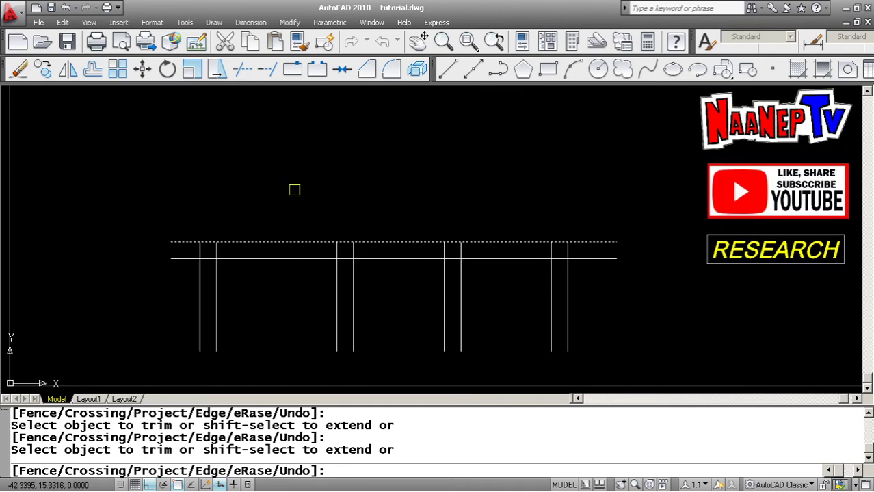
key(Escape)
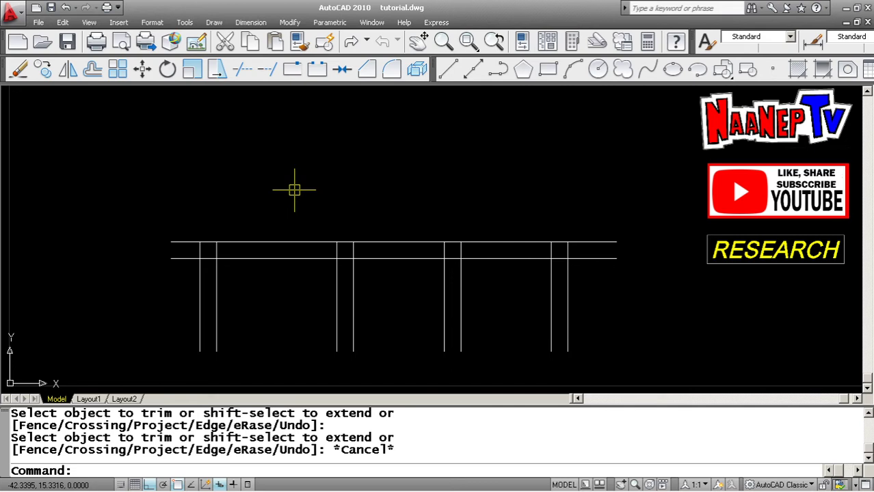
key(Escape)
key(Escape)
text(U)
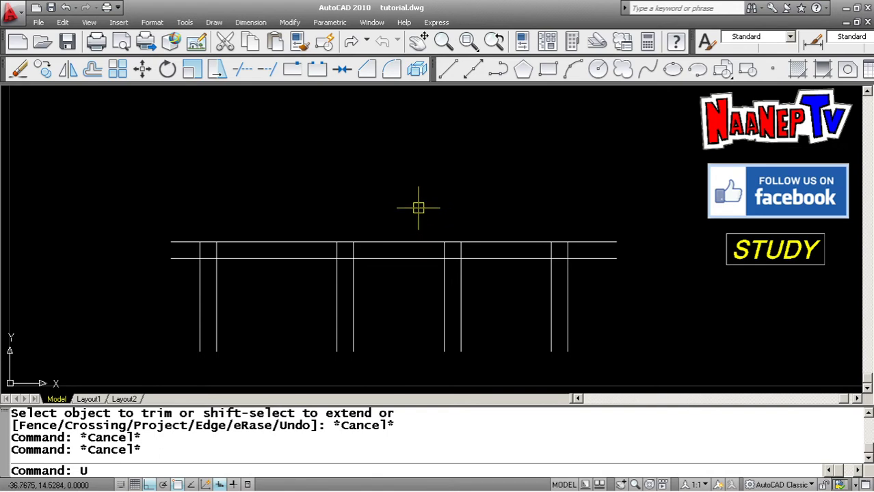
mouse_move(113, 472)
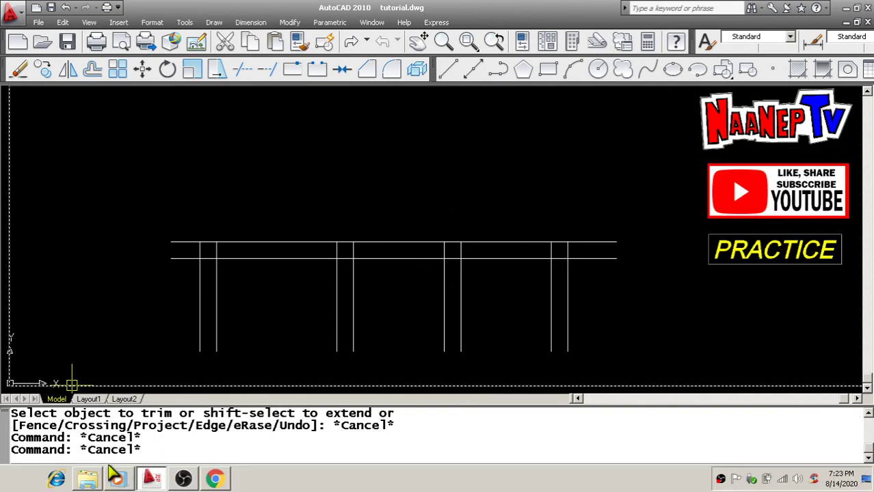
text(U)
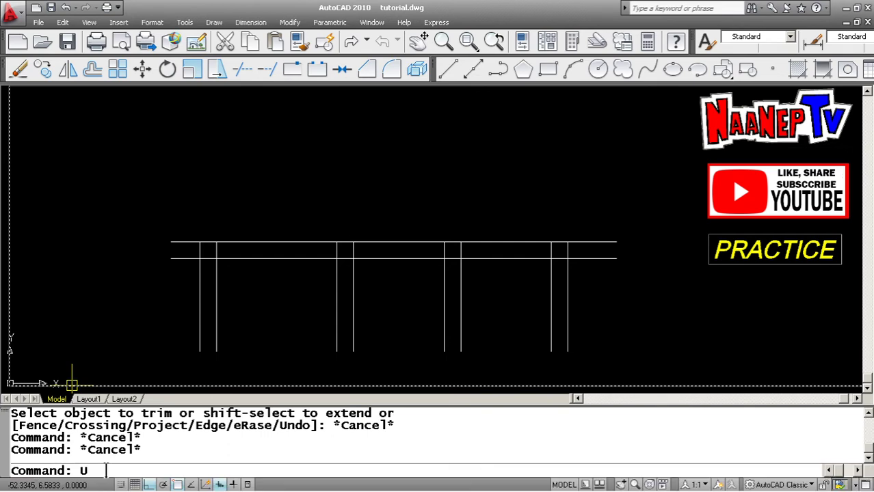
text(NDO)
key(Return)
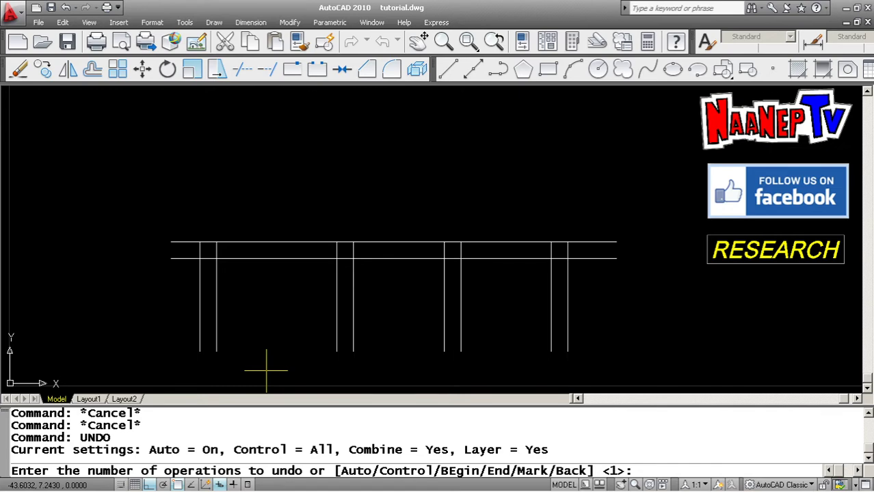
key(Escape)
key(Escape)
key(Escape)
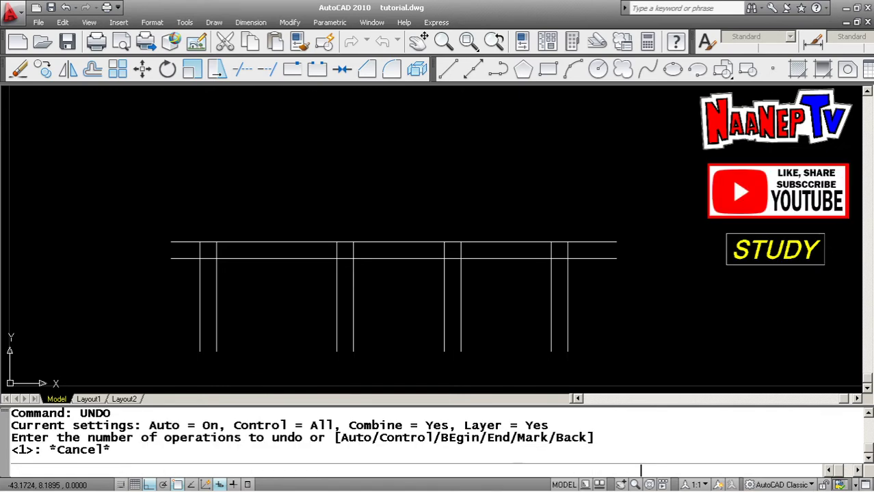
- Undo the one-by-one trim of the vertical lines
text(u)
key(Return)
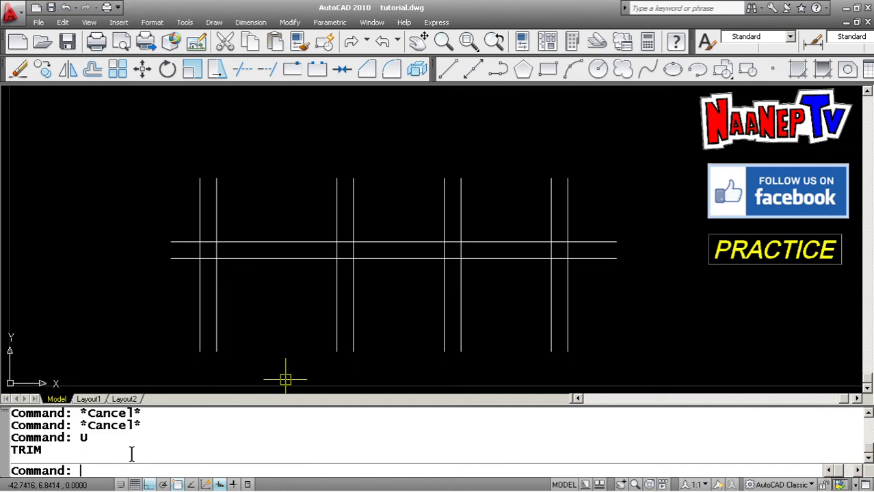
- Trim the vertical lines above the upper horizontal line all at once, picking their upper portions with a crossing window
text(TR)
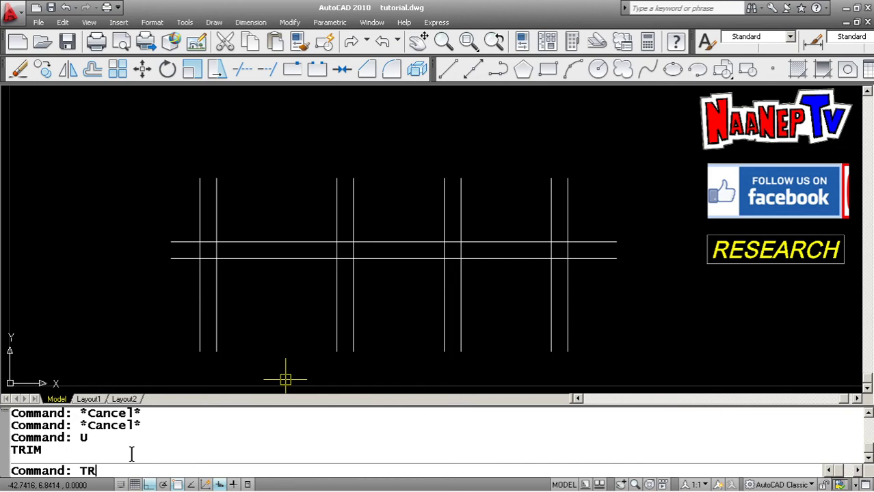
key(Return)
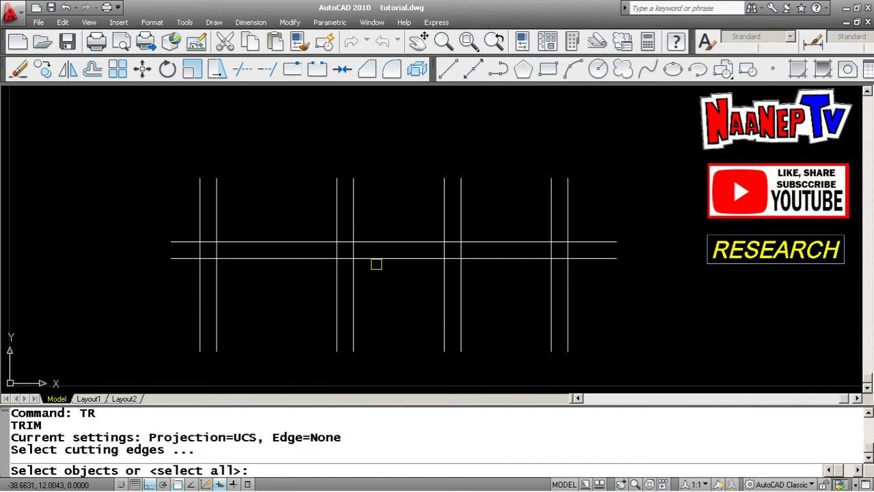
click(380, 242)
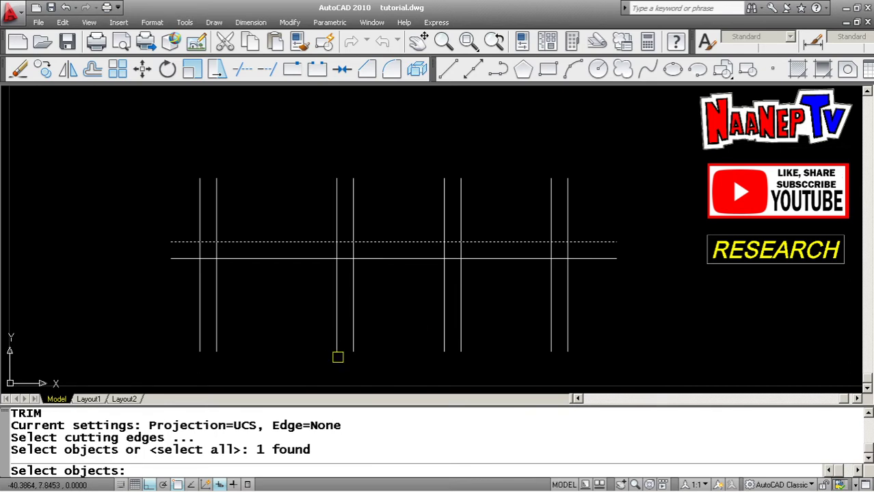
key(Return)
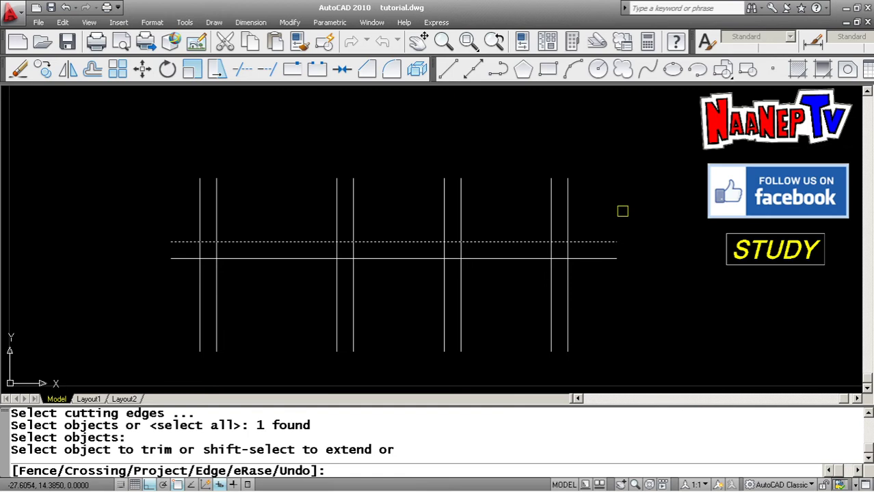
click(622, 211)
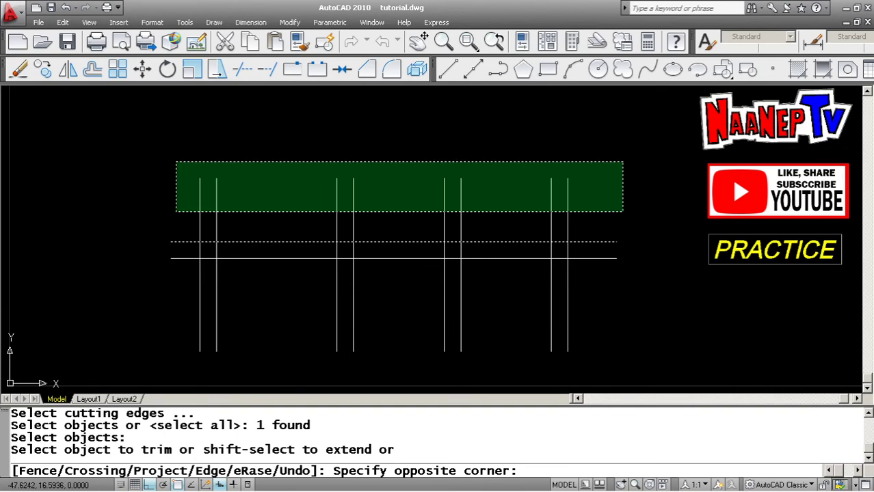
click(176, 162)
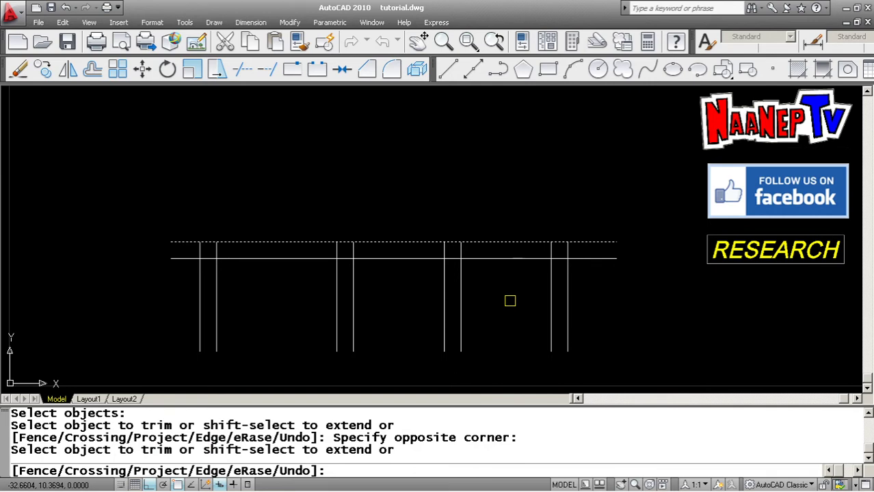
key(Escape)
- Undo the crossing-window trim of the vertical lines
text(u)
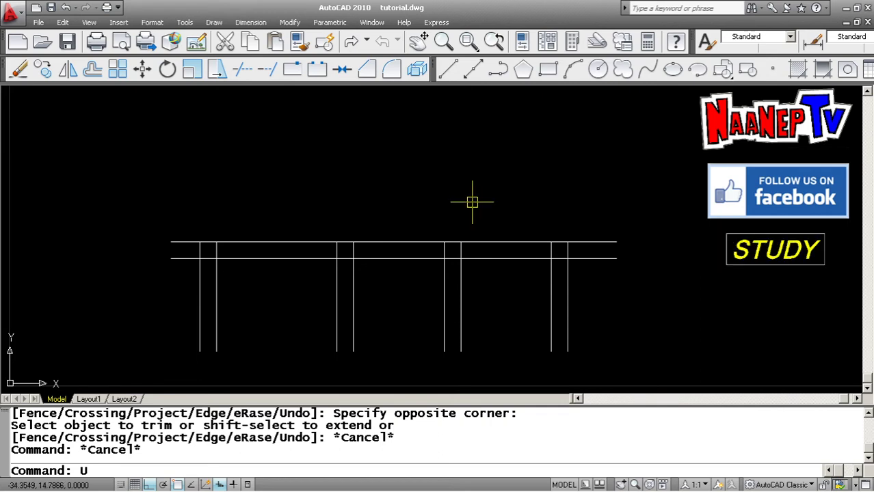
key(Return)
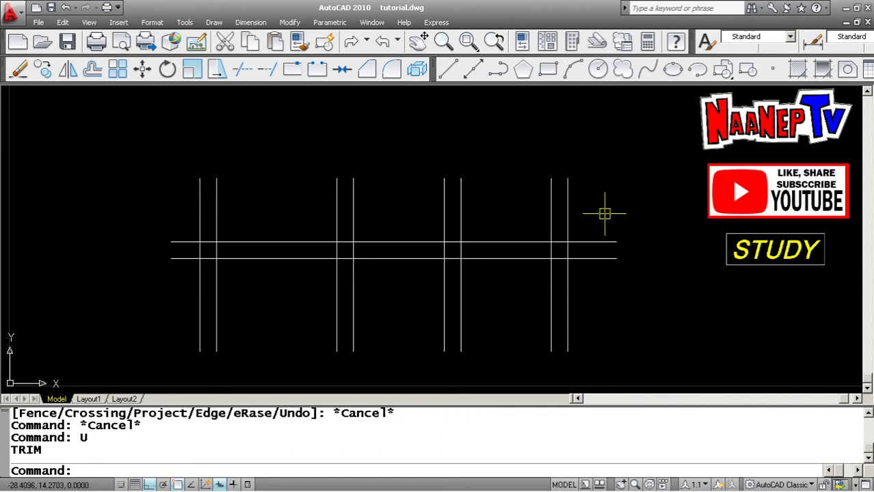
key(Escape)
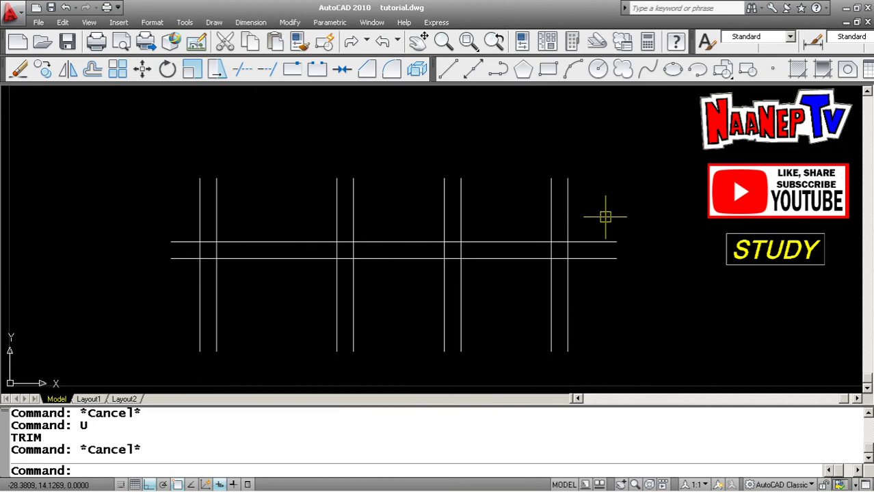
text(tr)
key(Return)
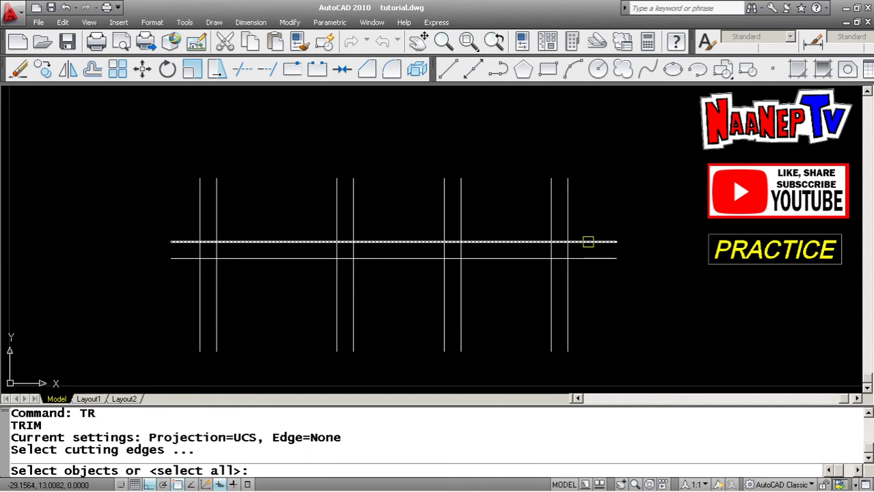
click(588, 242)
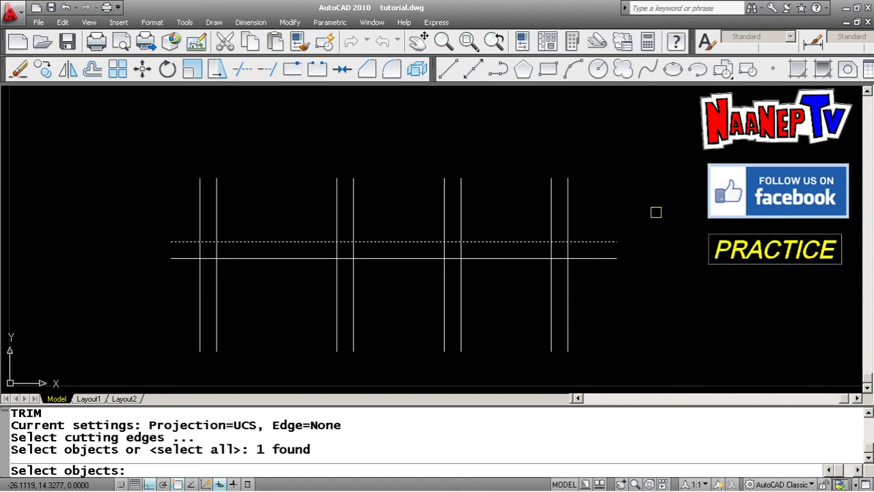
text(F)
key(Return)
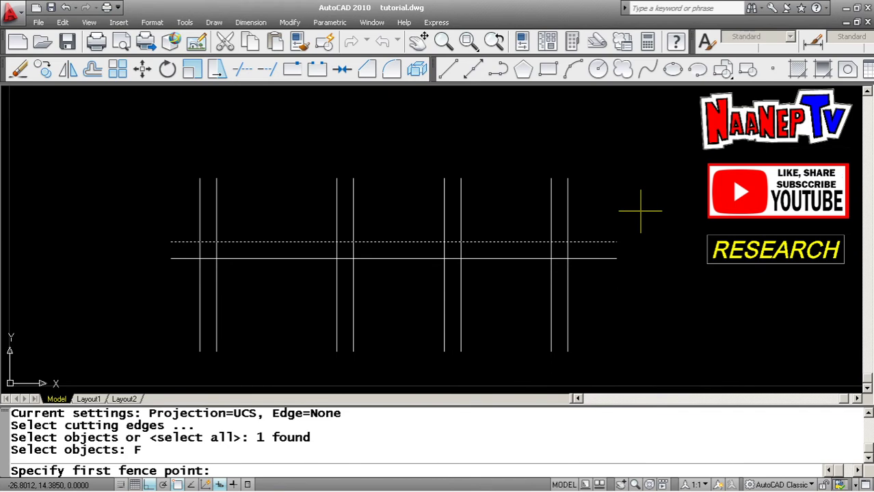
click(641, 211)
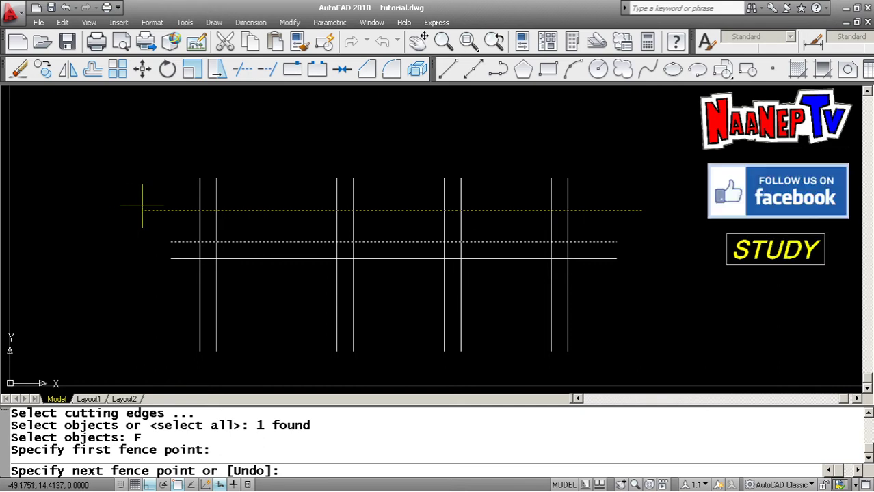
click(142, 205)
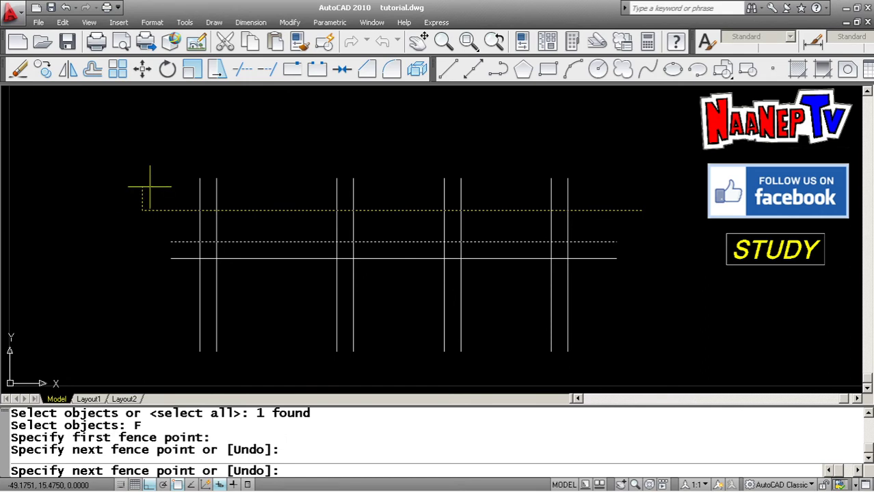
key(Return)
key(Escape)
key(Escape)
- Trim all vertical lines above the upper horizontal line, using it as cutting edge and a horizontal Fence across their upper portions
text(TR)
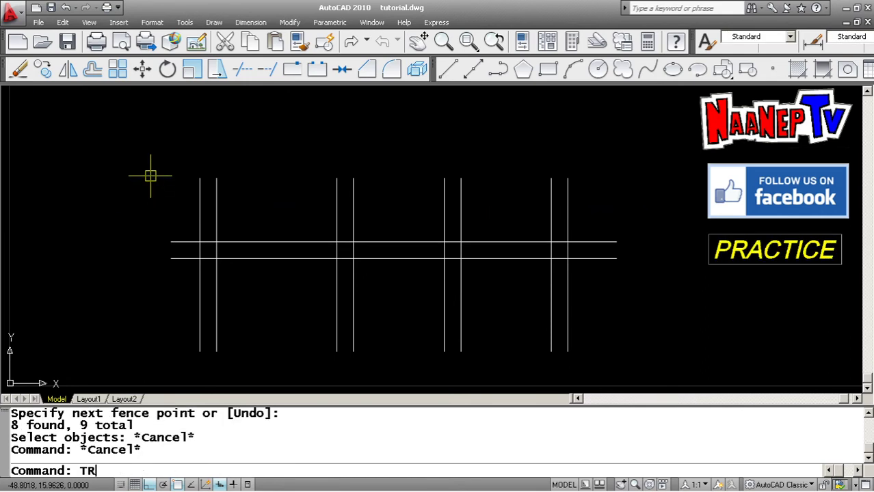
key(Return)
click(274, 241)
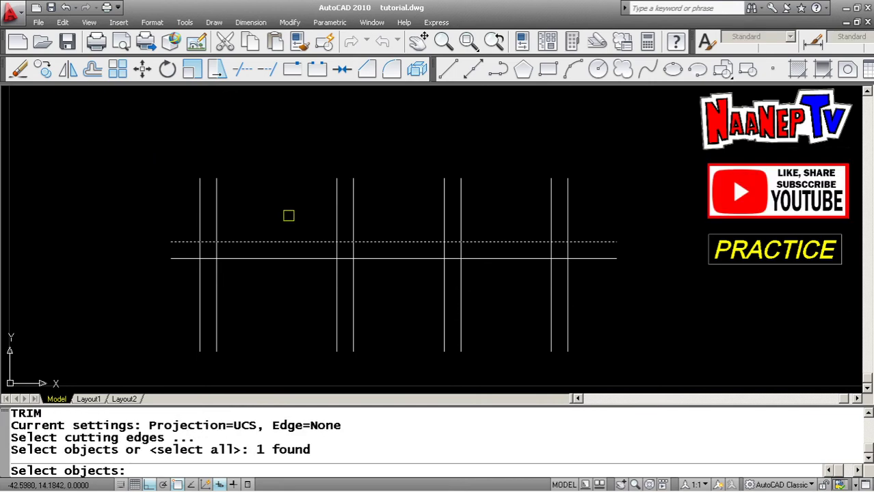
key(Return)
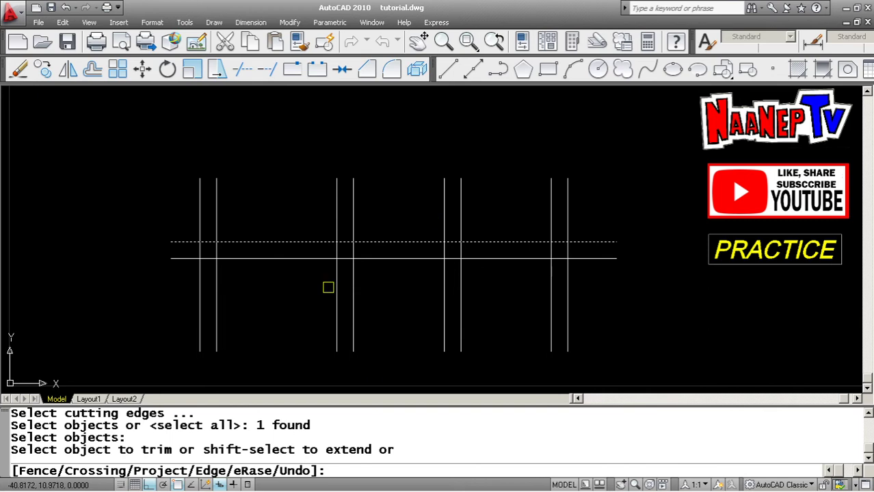
text(F)
key(Return)
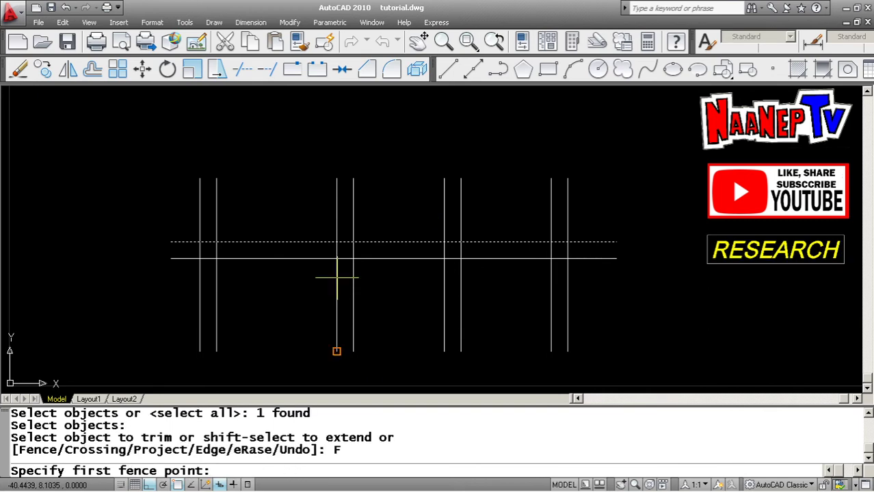
click(337, 275)
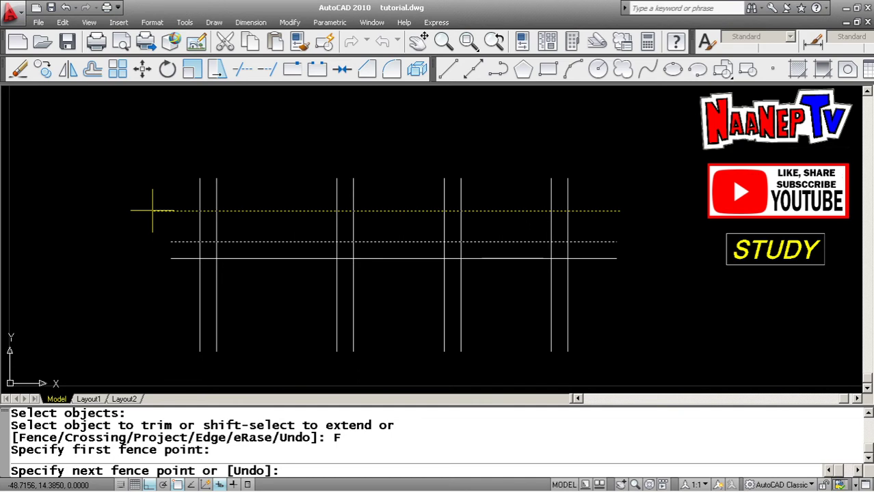
click(153, 211)
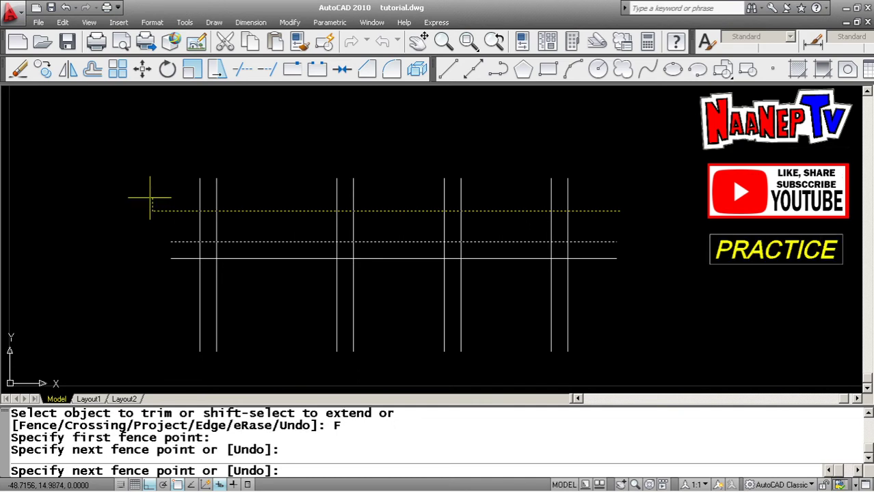
key(Return)
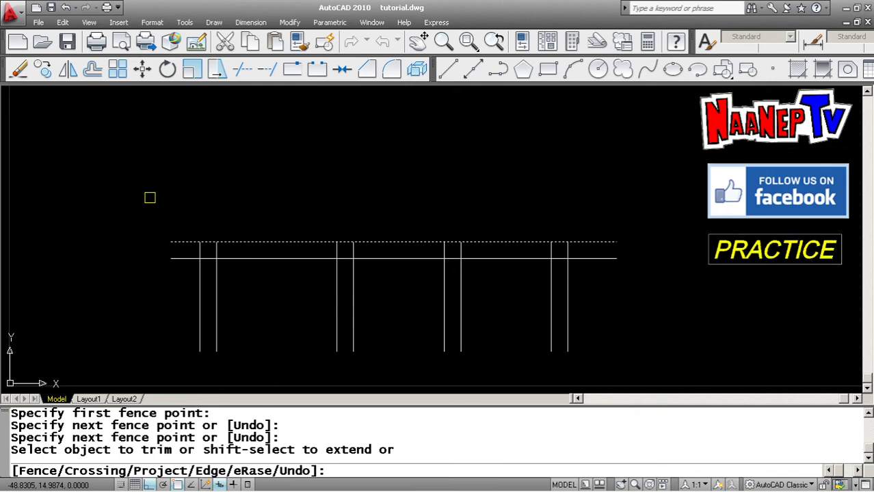
- Undo the fence trim of the vertical lines
key(Escape)
key(Escape)
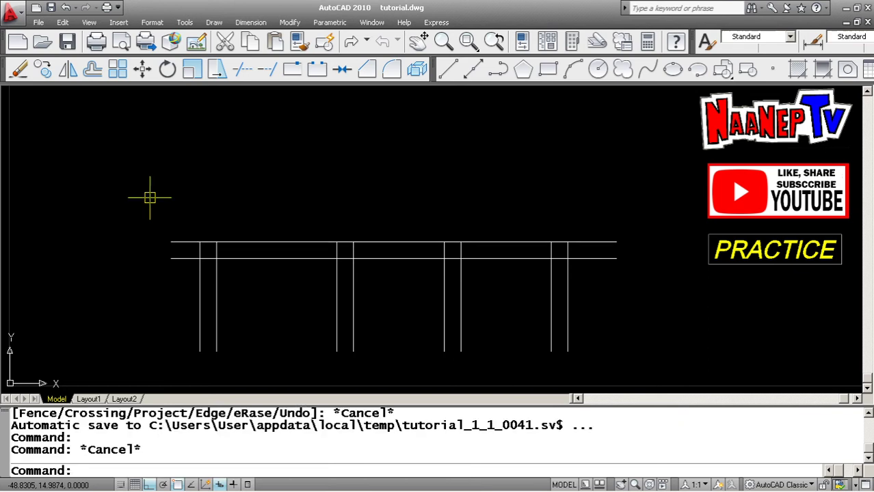
text(u)
key(Return)
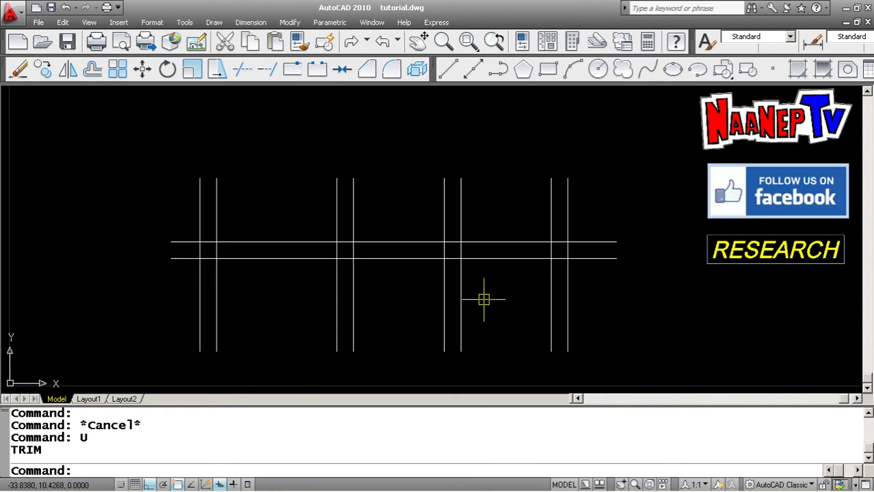
- Trim the right overhanging ends of both horizontal lines at the outermost vertical, using all objects as cutting edges
text(TRIM)
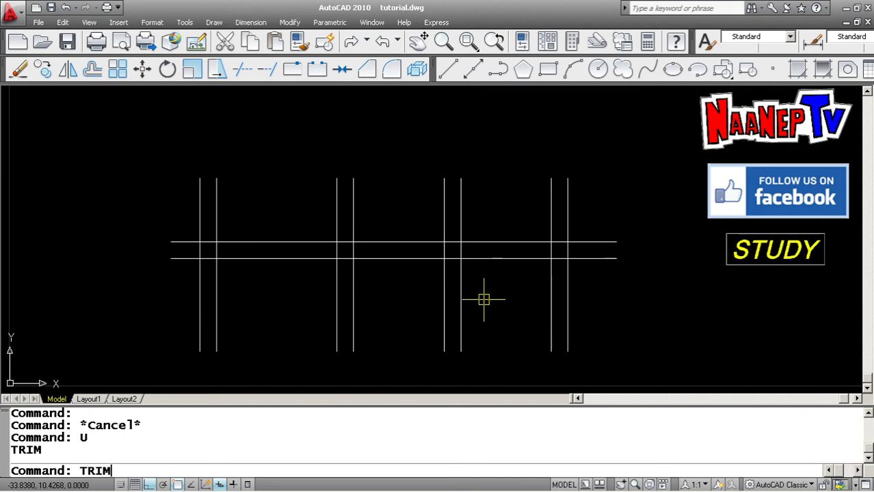
key(Return)
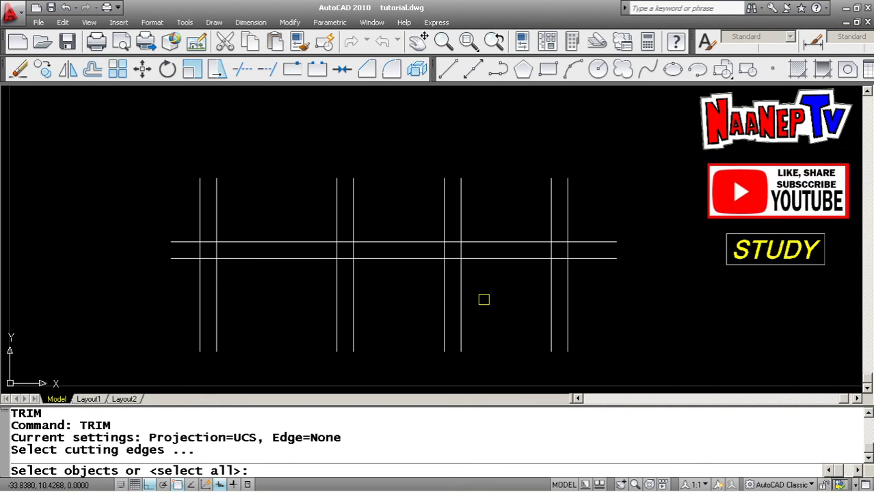
key(Return)
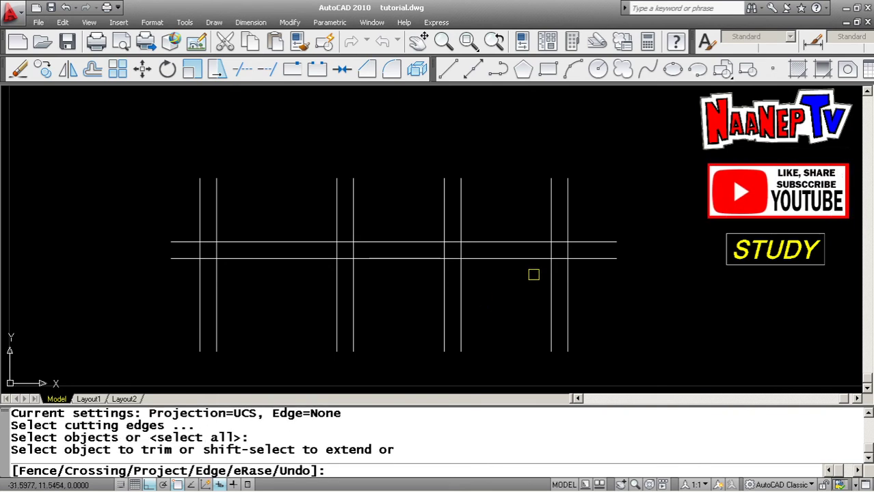
click(584, 259)
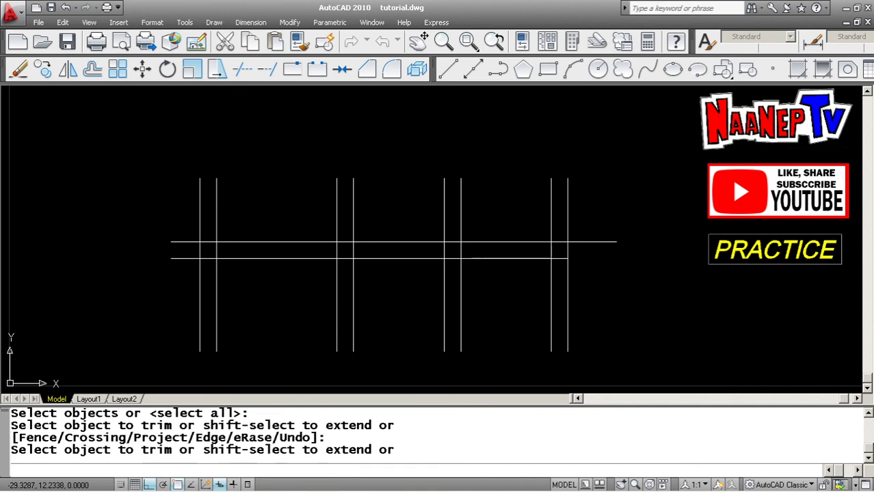
click(592, 243)
- Trim all vertical lines above the upper horizontal line with crossing windows over their upper portions
click(577, 227)
click(384, 191)
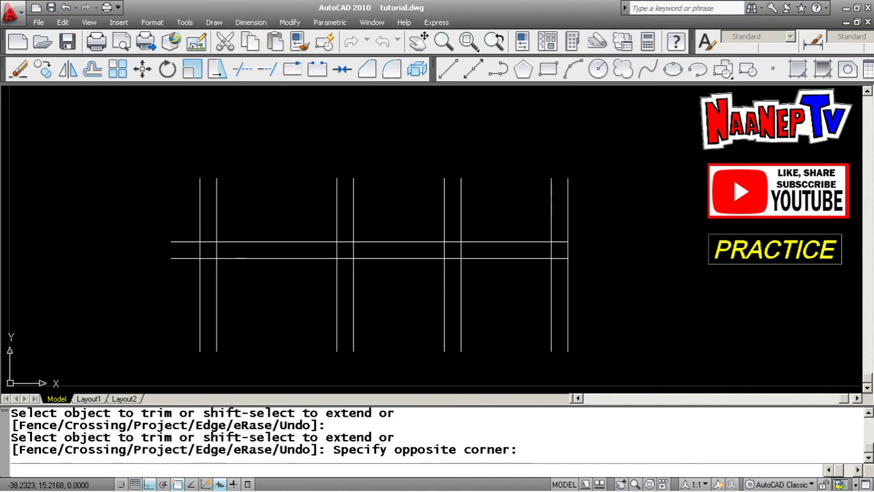
click(455, 201)
click(128, 167)
- Trim the left overhanging ends of both horizontal lines and the inner line segments crossing the upper-left corner
click(179, 282)
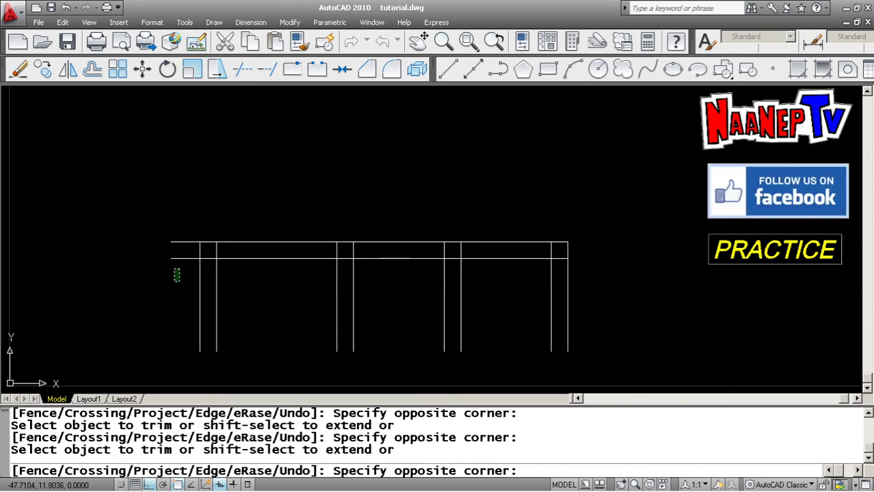
click(184, 250)
scroll(185, 254, up, 3)
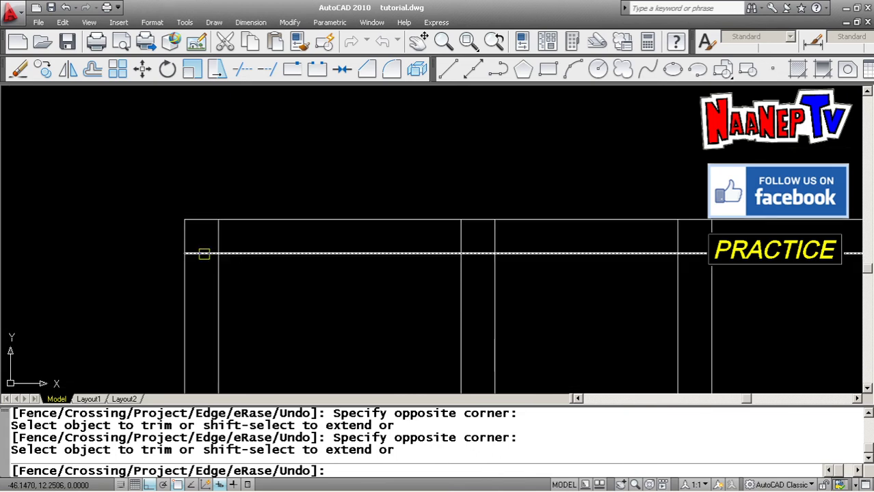
click(204, 254)
click(219, 233)
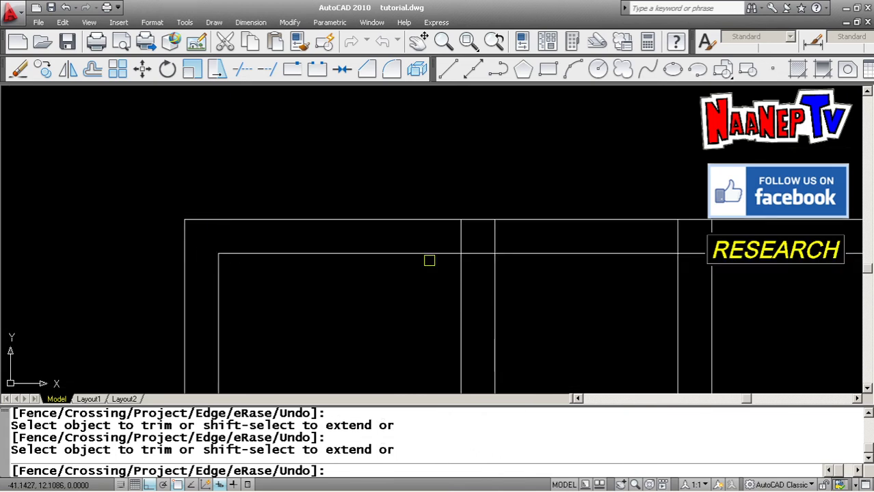
- Trim the vertical and horizontal segments inside the second and third double-line junctions to open them into T shapes
click(505, 240)
click(455, 236)
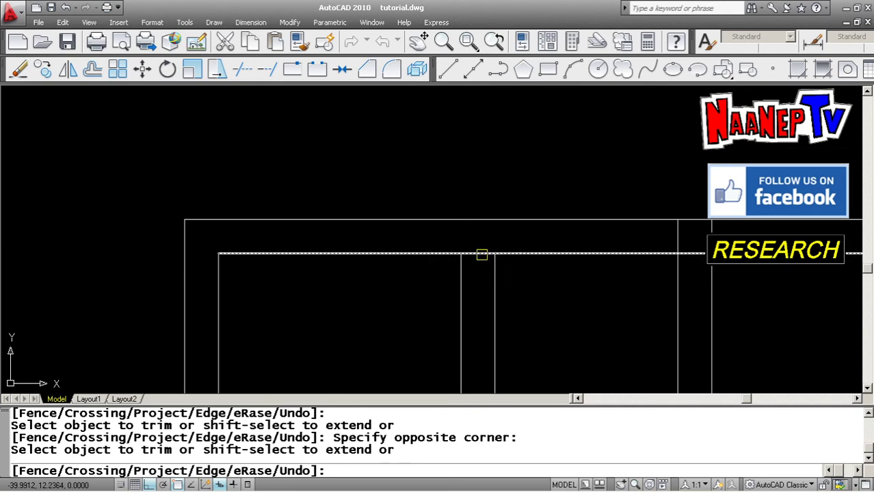
click(480, 254)
click(707, 242)
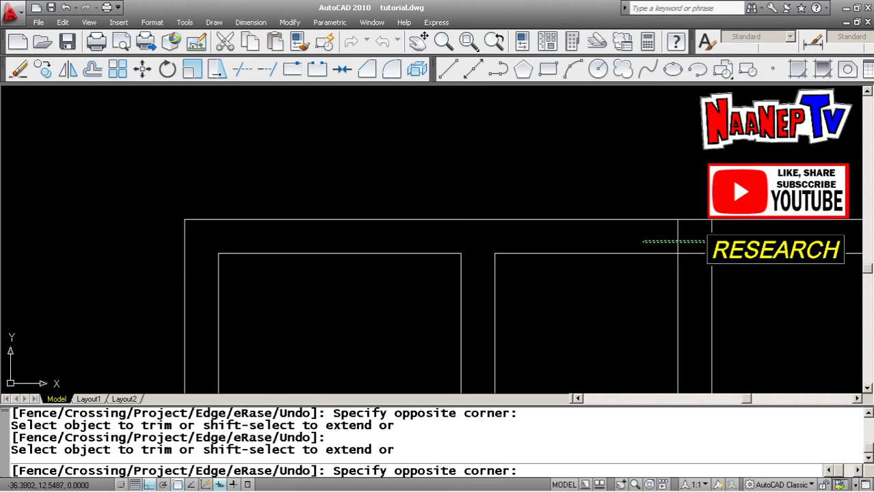
click(643, 242)
scroll(495, 249, down, 6)
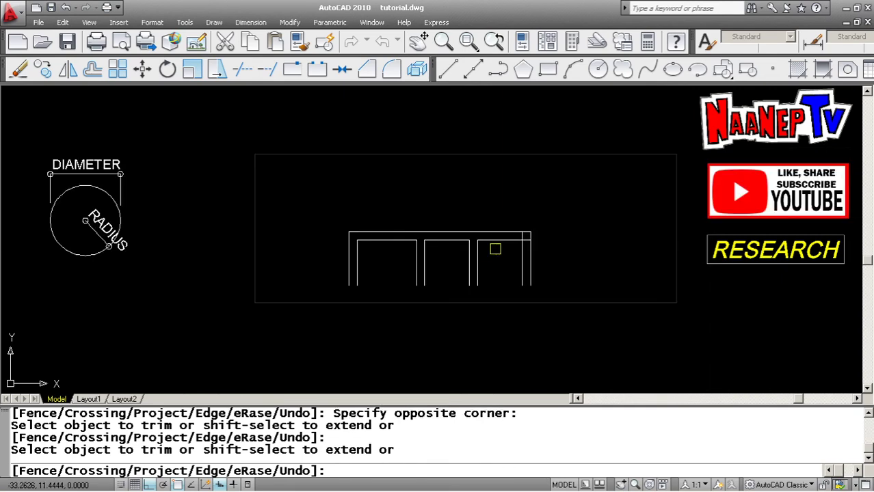
- Trim the horizontal and vertical segments crossing inside the upper-right corner of the double-line frame
scroll(523, 239, up, 6)
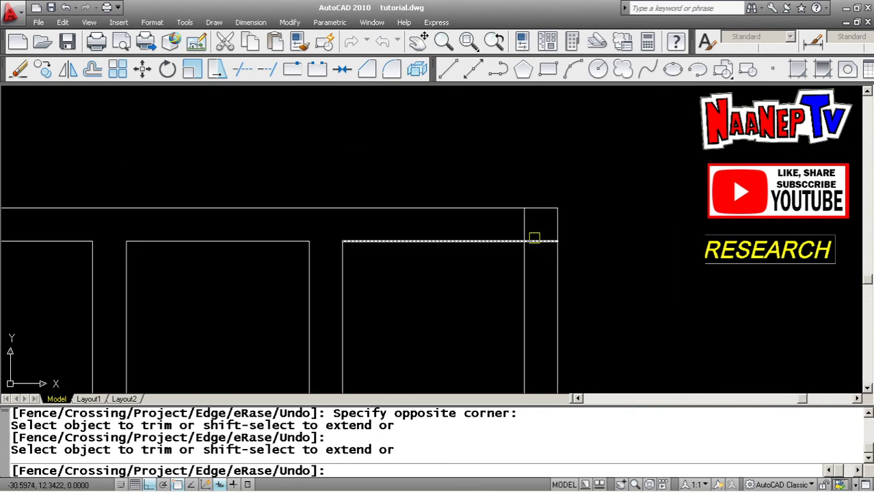
scroll(554, 242, down, 3)
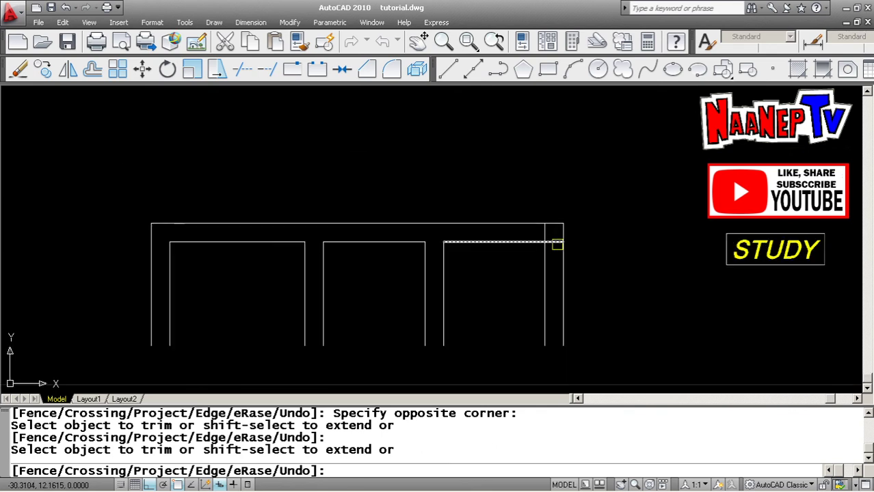
scroll(558, 245, up, 3)
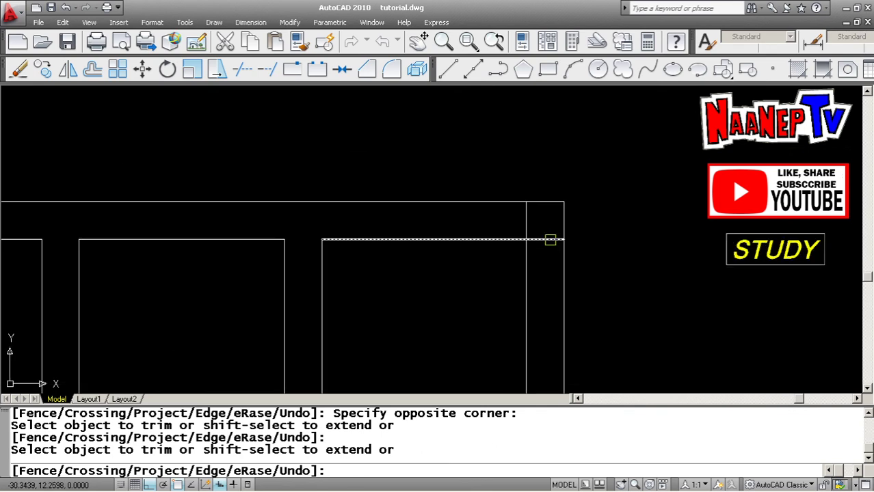
click(551, 239)
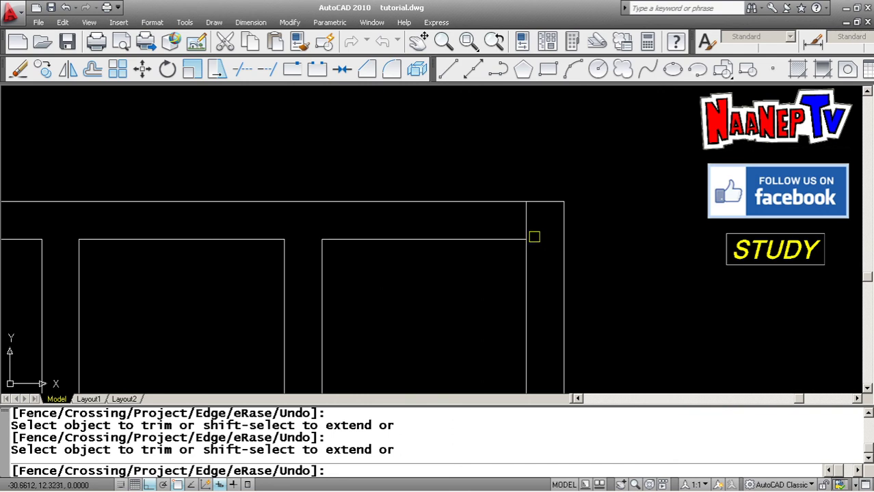
click(524, 220)
scroll(499, 220, down, 3)
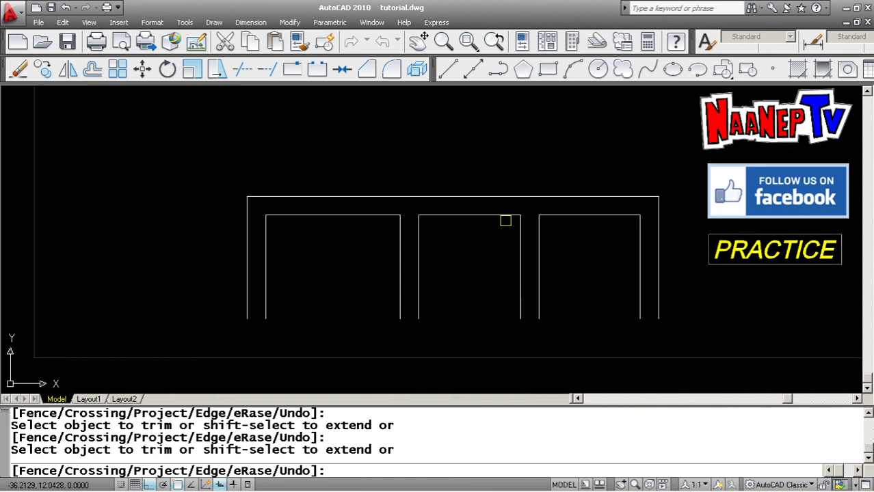